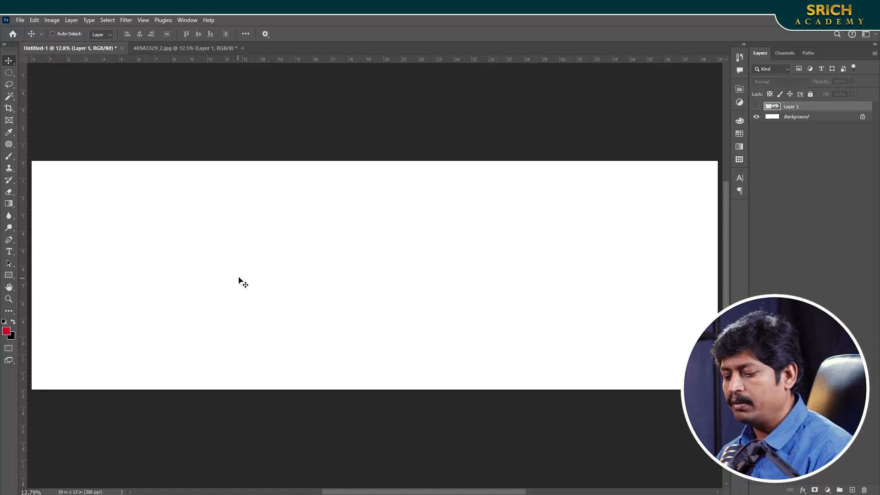
With the Gradient tool active, reset the foreground and background colours to black and white and expand the Basics gradient presets
{"action": "key", "text": "g"}
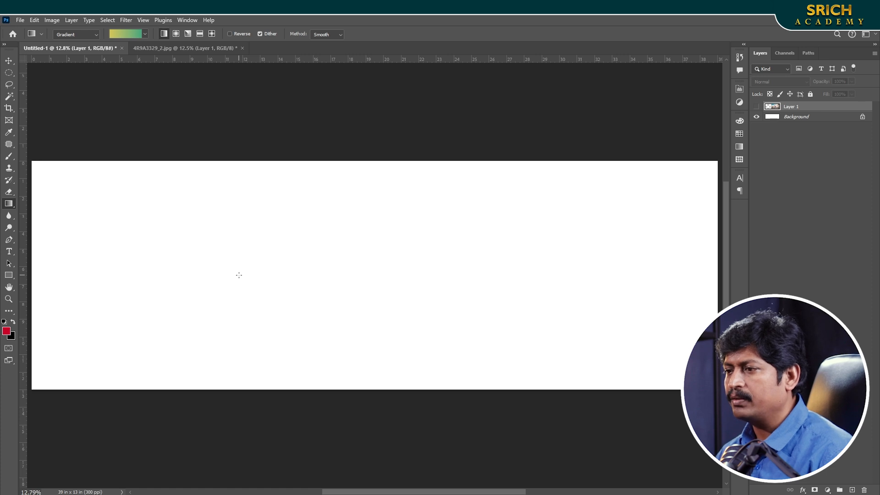
{"action": "right_click", "coordinate": [235, 263]}
{"action": "left_click", "coordinate": [252, 268]}
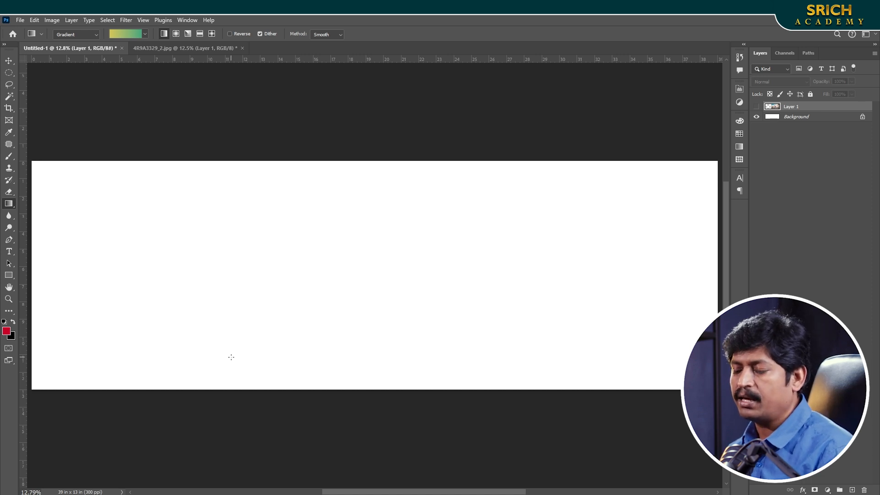
{"action": "key", "text": "d"}
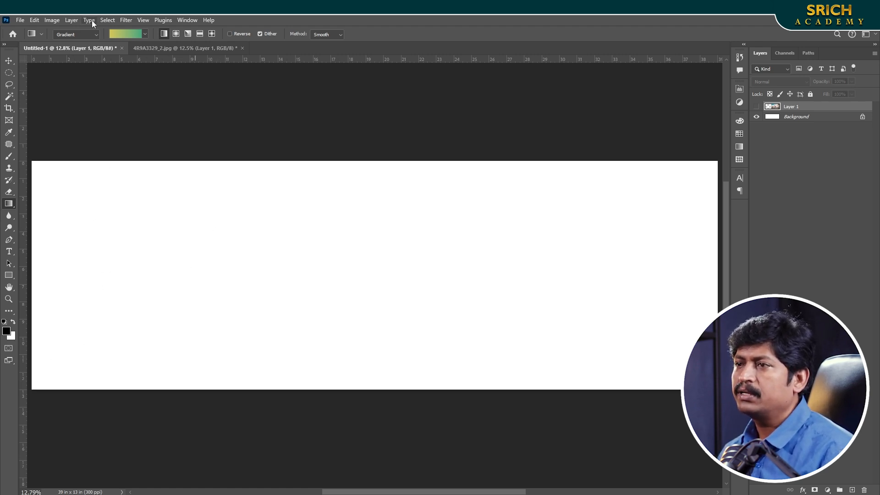
{"action": "left_click", "coordinate": [145, 35]}
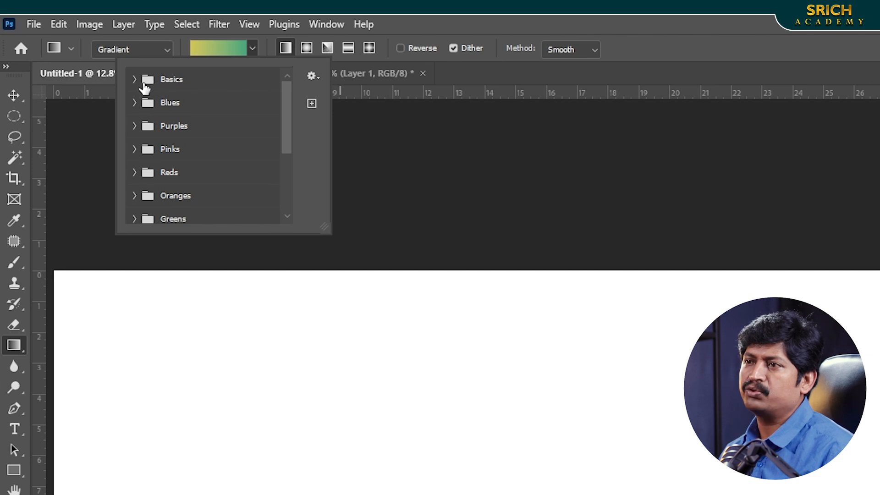
{"action": "left_click", "coordinate": [134, 80]}
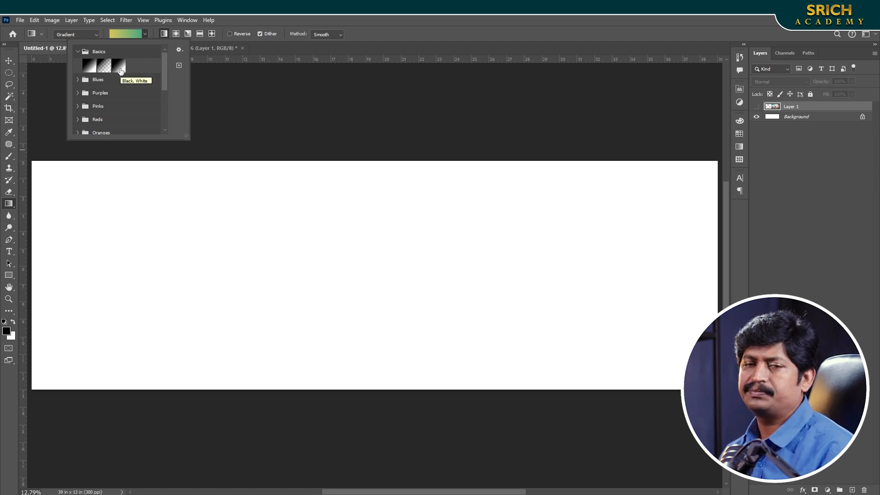
Set the foreground colour to a dark red
{"action": "left_click", "coordinate": [7, 331]}
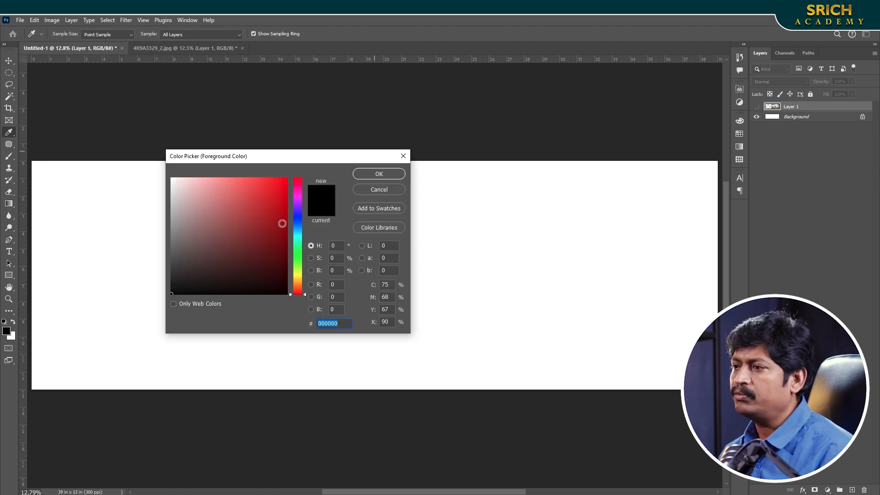
{"action": "left_click", "coordinate": [287, 227]}
{"action": "left_click", "coordinate": [378, 174]}
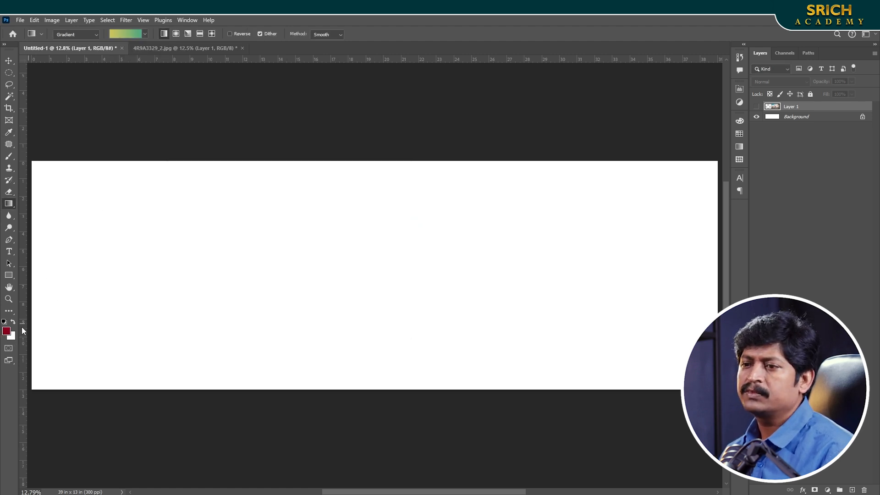
Set the background colour to the blue #0a97ba
{"action": "left_click", "coordinate": [13, 337]}
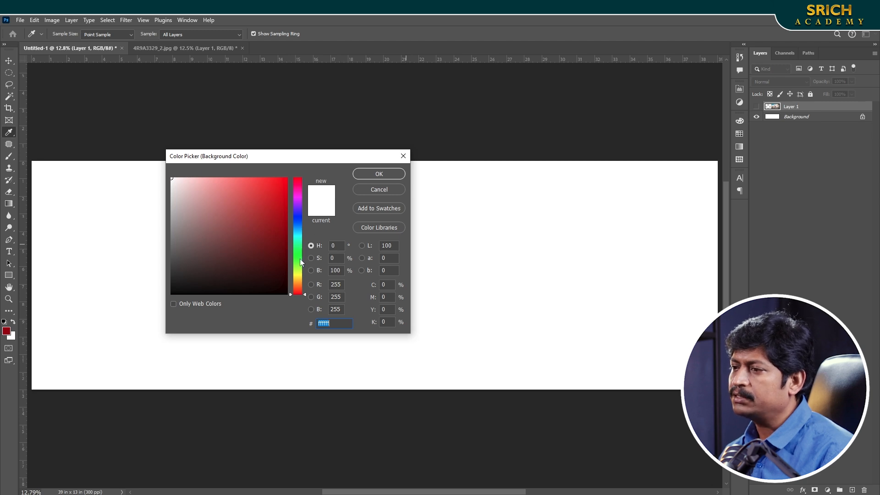
{"action": "left_click", "coordinate": [299, 234]}
{"action": "type", "text": "0495b9"}
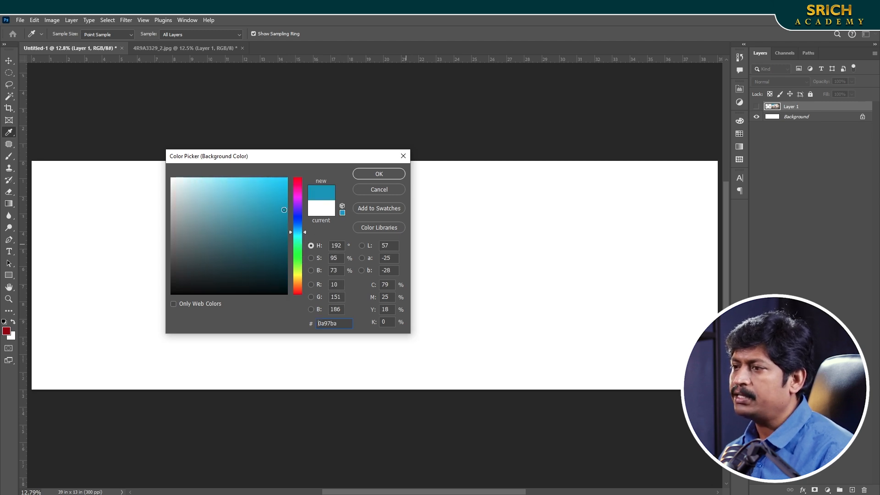
{"action": "left_click", "coordinate": [377, 175]}
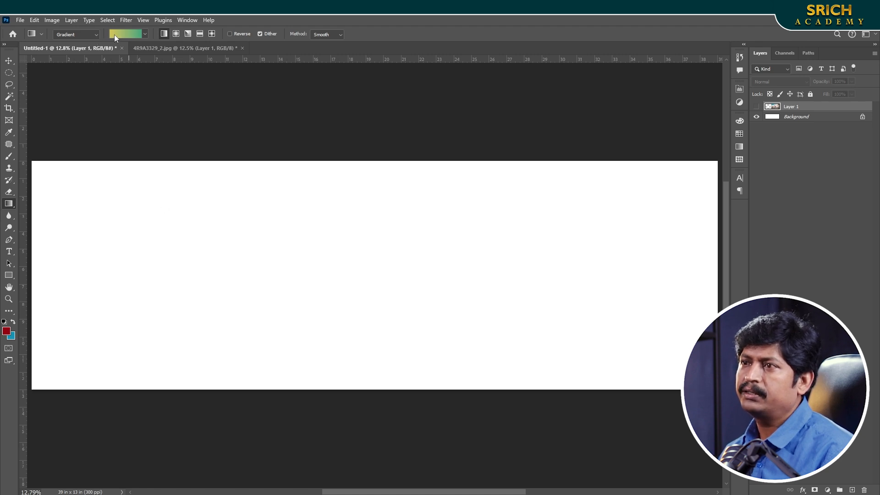
Draw a linear Foreground to Background gradient from the canvas's lower-left to upper-right corner and shift its midpoint slightly toward the blue end
{"action": "left_click", "coordinate": [145, 34]}
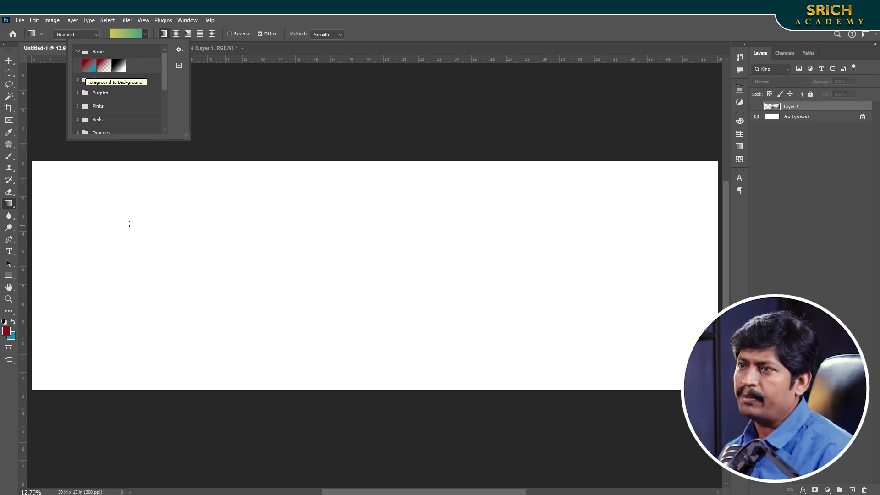
{"action": "left_click", "coordinate": [89, 65]}
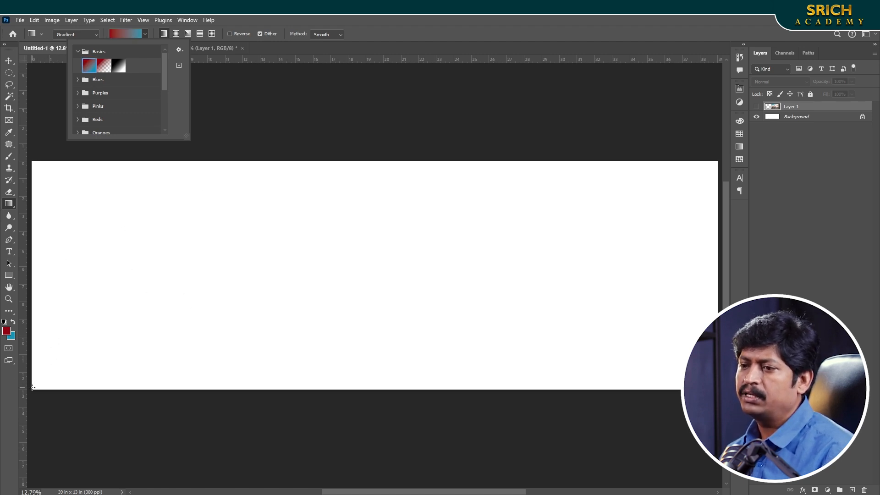
{"action": "left_click_drag", "start_coordinate": [31, 387], "coordinate": [716, 166]}
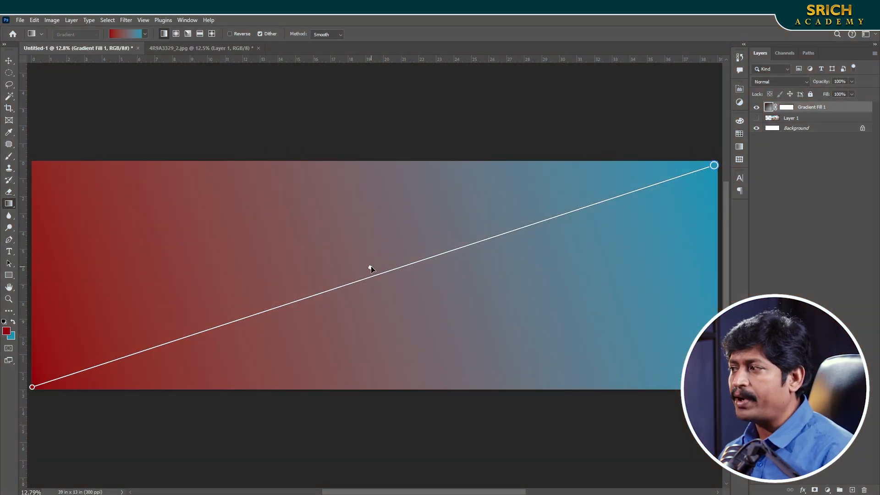
{"action": "left_click_drag", "start_coordinate": [371, 268], "coordinate": [251, 301]}
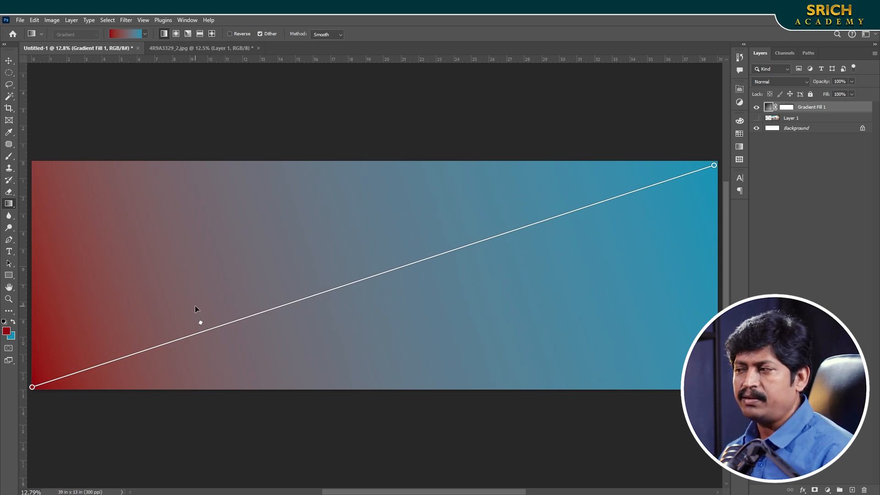
{"action": "left_click_drag", "start_coordinate": [201, 323], "coordinate": [393, 257]}
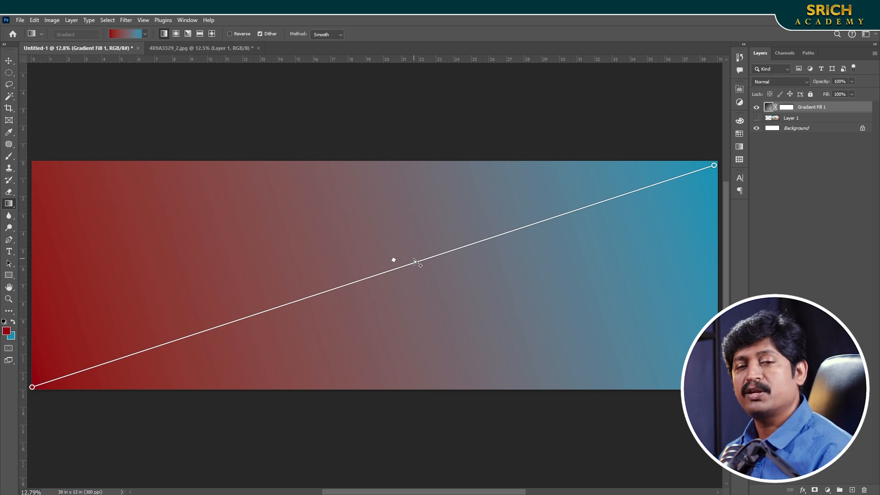
Collapse the Basics presets and look through the available gradient preset groups from Blues down to Neutrals
{"action": "left_click", "coordinate": [122, 36]}
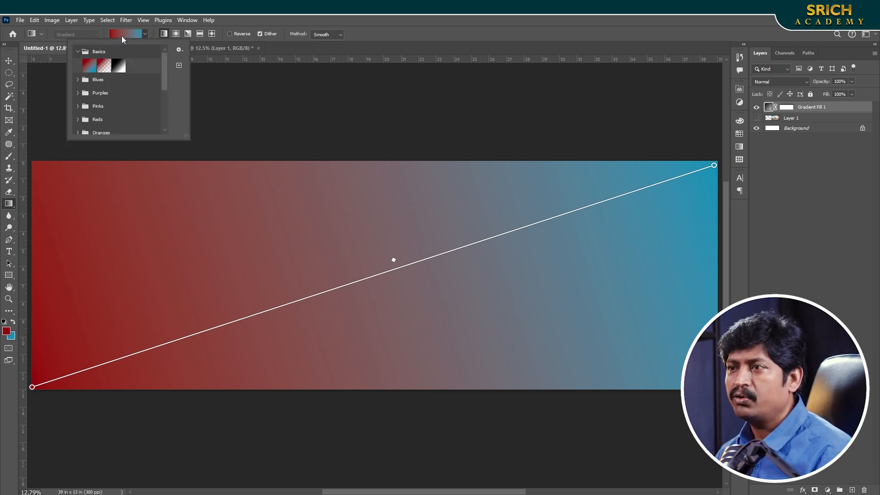
{"action": "left_click", "coordinate": [79, 51]}
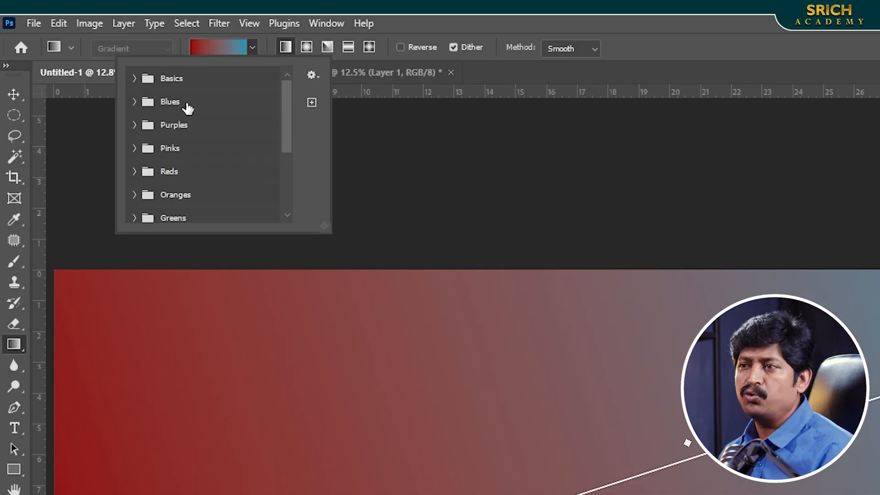
{"action": "scroll", "coordinate": [181, 130], "scroll_direction": "down", "scroll_amount": 1}
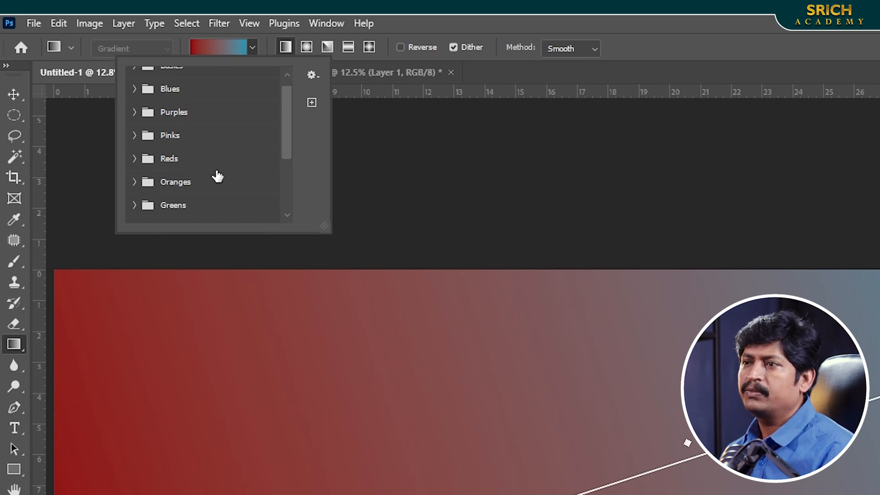
{"action": "scroll", "coordinate": [202, 189], "scroll_direction": "down", "scroll_amount": 1}
{"action": "scroll", "coordinate": [240, 189], "scroll_direction": "down", "scroll_amount": 1}
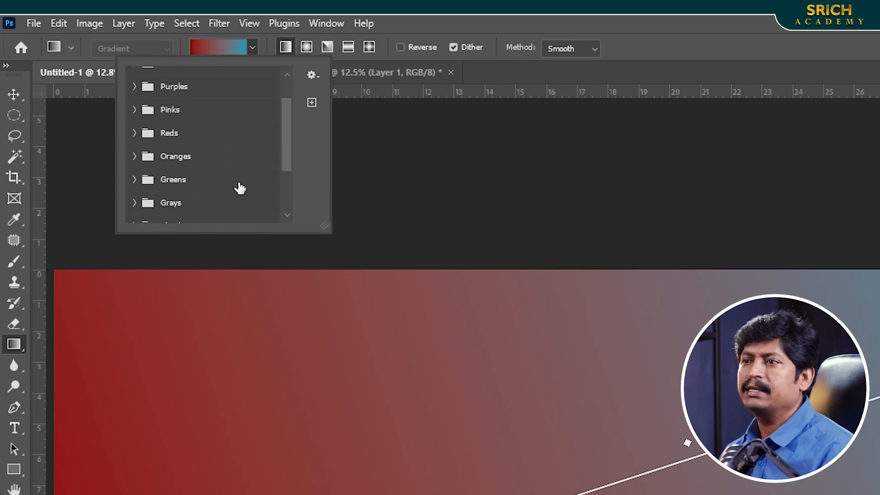
{"action": "scroll", "coordinate": [228, 195], "scroll_direction": "down", "scroll_amount": 2}
{"action": "scroll", "coordinate": [226, 194], "scroll_direction": "down", "scroll_amount": 2}
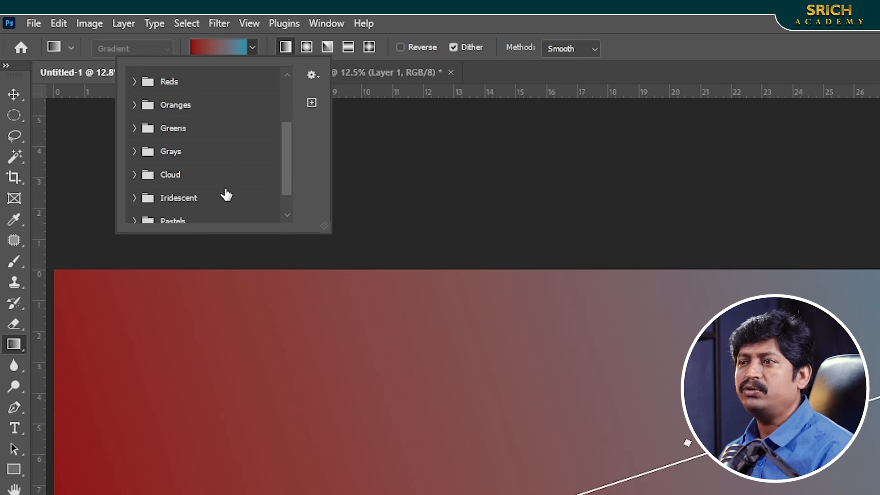
{"action": "scroll", "coordinate": [213, 167], "scroll_direction": "down", "scroll_amount": 3}
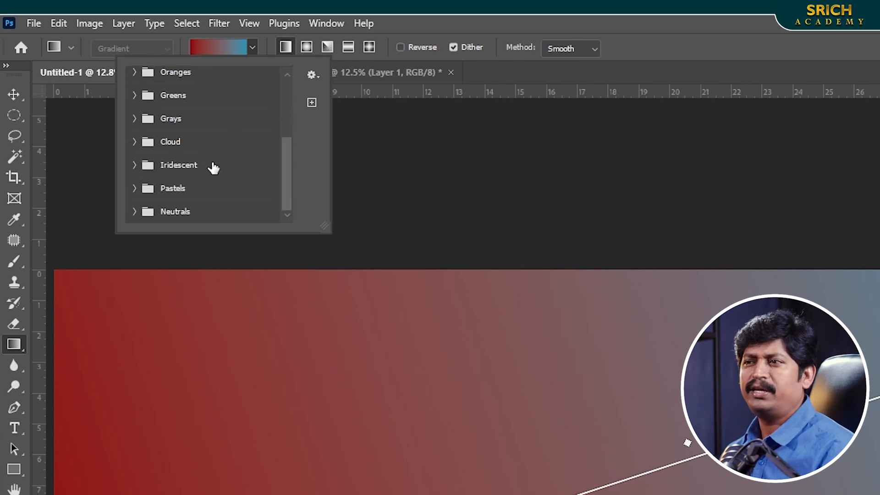
{"action": "scroll", "coordinate": [202, 168], "scroll_direction": "up", "scroll_amount": 10}
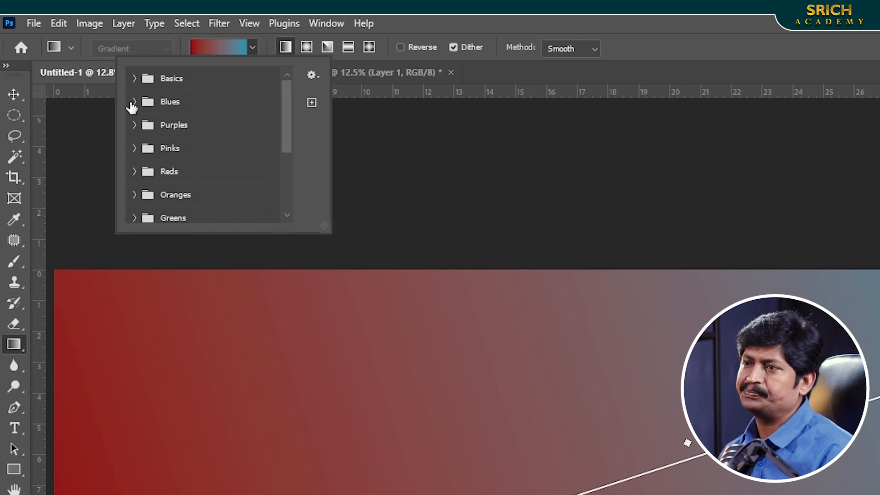
Try several presets from the Blues group on the gradient fill, ending with the dark purple to turquoise one
{"action": "left_click", "coordinate": [134, 103]}
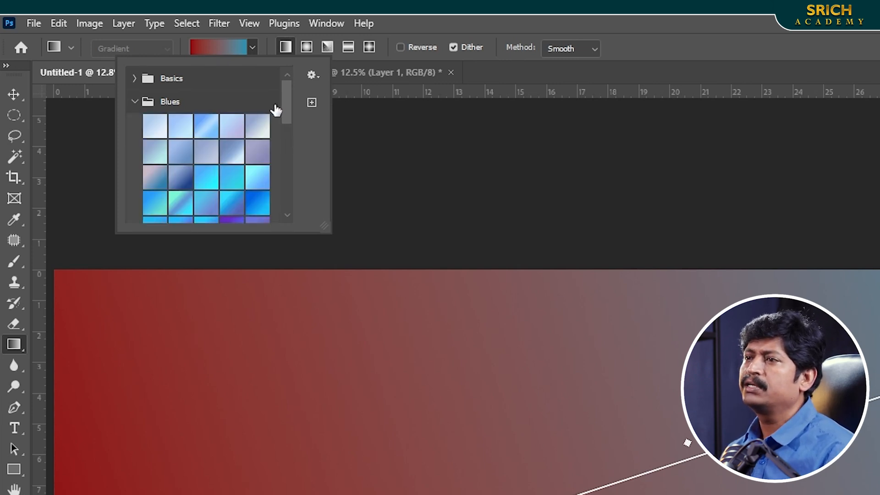
{"action": "scroll", "coordinate": [284, 103], "scroll_direction": "down", "scroll_amount": 2}
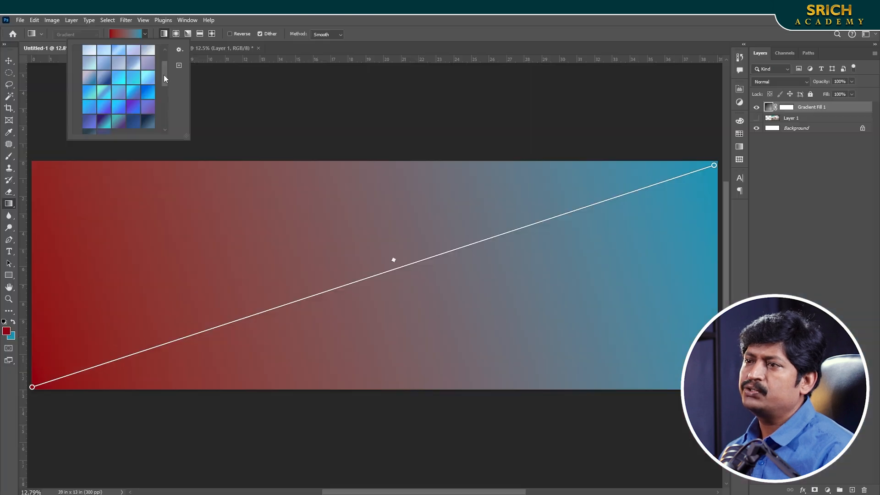
{"action": "scroll", "coordinate": [133, 91], "scroll_direction": "up", "scroll_amount": 1}
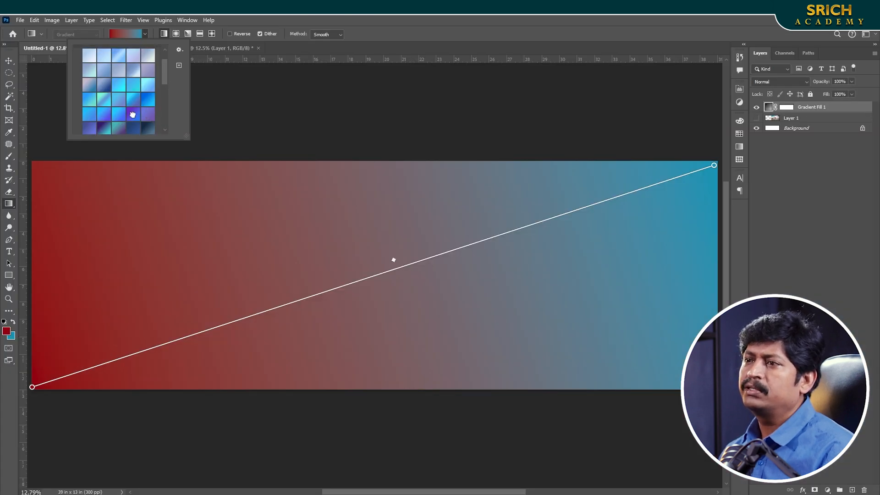
{"action": "left_click", "coordinate": [134, 115]}
{"action": "left_click", "coordinate": [119, 115]}
{"action": "left_click", "coordinate": [134, 129]}
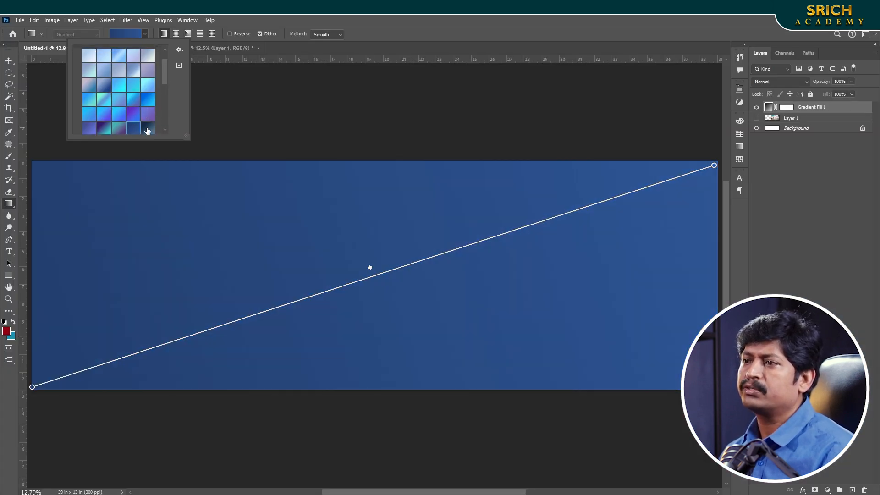
{"action": "left_click", "coordinate": [147, 128]}
{"action": "left_click", "coordinate": [114, 117]}
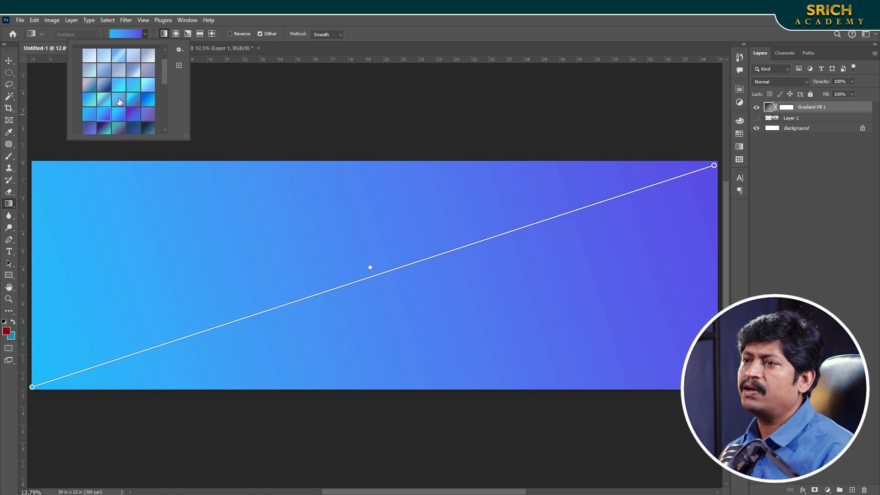
{"action": "left_click", "coordinate": [119, 100]}
{"action": "left_click", "coordinate": [105, 102]}
{"action": "left_click", "coordinate": [90, 100]}
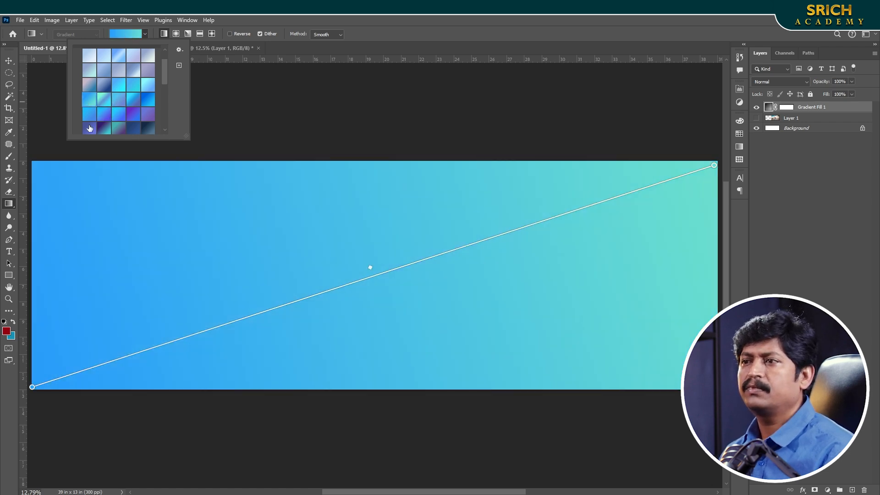
{"action": "left_click", "coordinate": [89, 128]}
{"action": "left_click", "coordinate": [103, 129]}
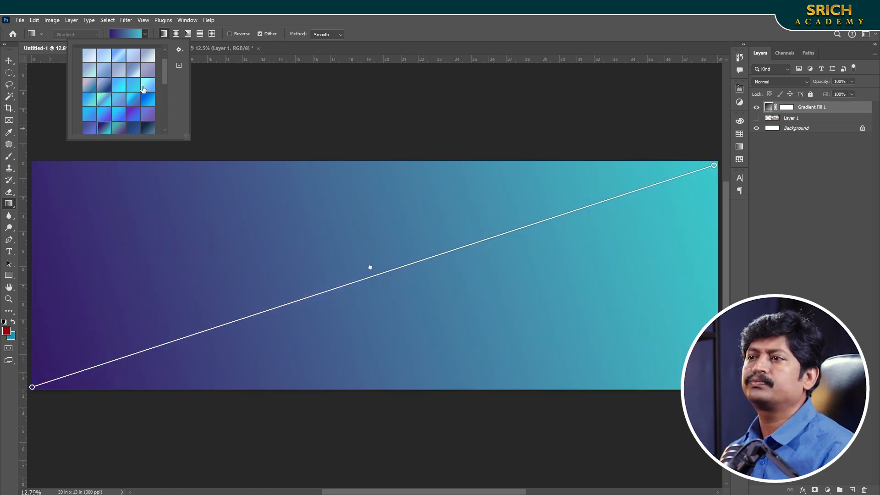
{"action": "scroll", "coordinate": [143, 91], "scroll_direction": "down", "scroll_amount": 2}
{"action": "scroll", "coordinate": [143, 90], "scroll_direction": "up", "scroll_amount": 4}
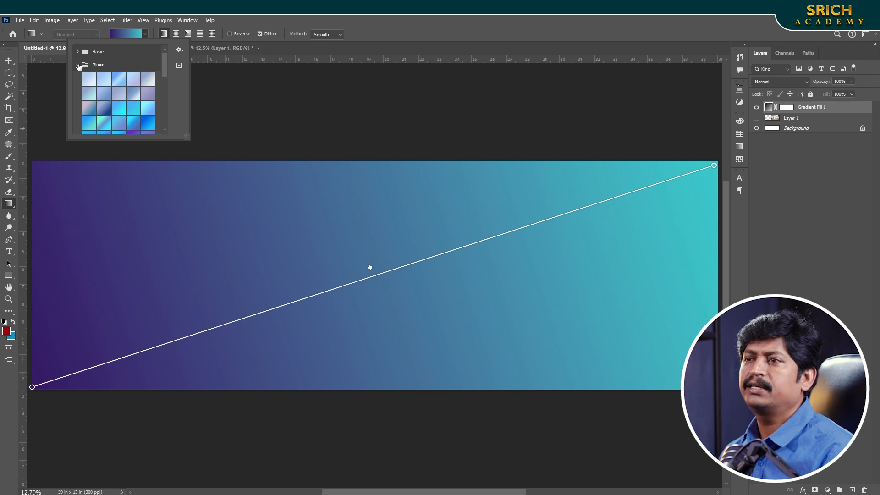
Try several Purples presets on the gradient fill in place of the Blues, ending with the periwinkle to light purple one
{"action": "left_click", "coordinate": [79, 67]}
{"action": "left_click", "coordinate": [78, 78]}
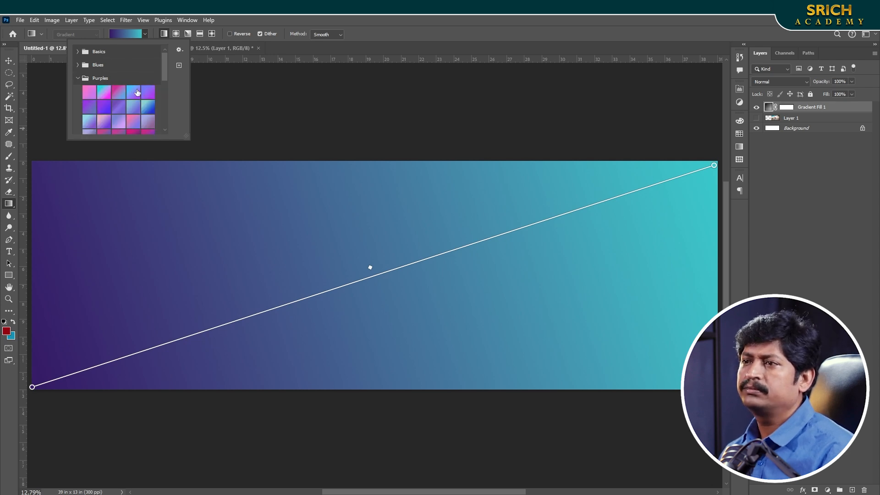
{"action": "scroll", "coordinate": [138, 92], "scroll_direction": "down", "scroll_amount": 1}
{"action": "left_click", "coordinate": [133, 122]}
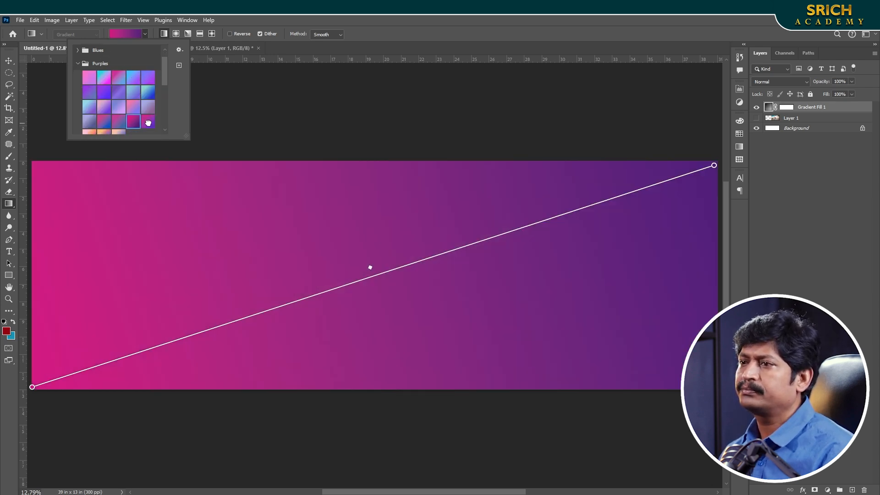
{"action": "left_click", "coordinate": [148, 122]}
{"action": "left_click", "coordinate": [118, 123]}
{"action": "left_click", "coordinate": [104, 122]}
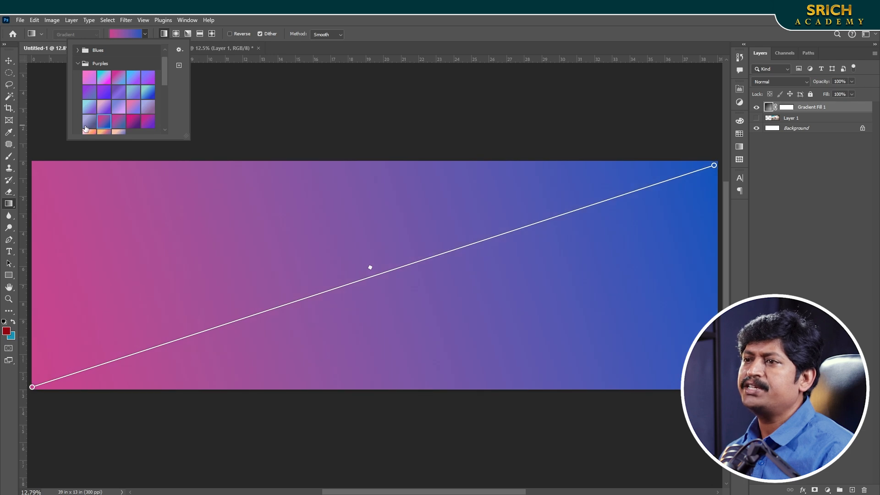
{"action": "left_click", "coordinate": [86, 126]}
{"action": "left_click", "coordinate": [89, 109]}
{"action": "left_click", "coordinate": [103, 110]}
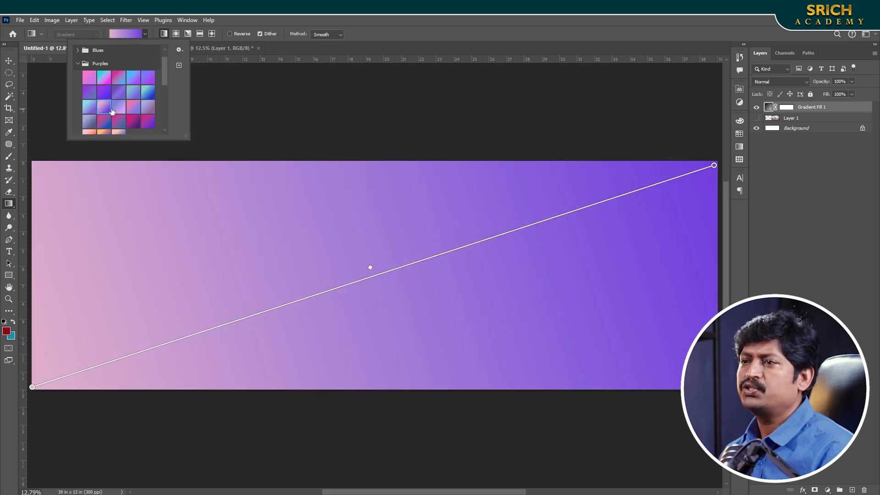
{"action": "left_click", "coordinate": [120, 113]}
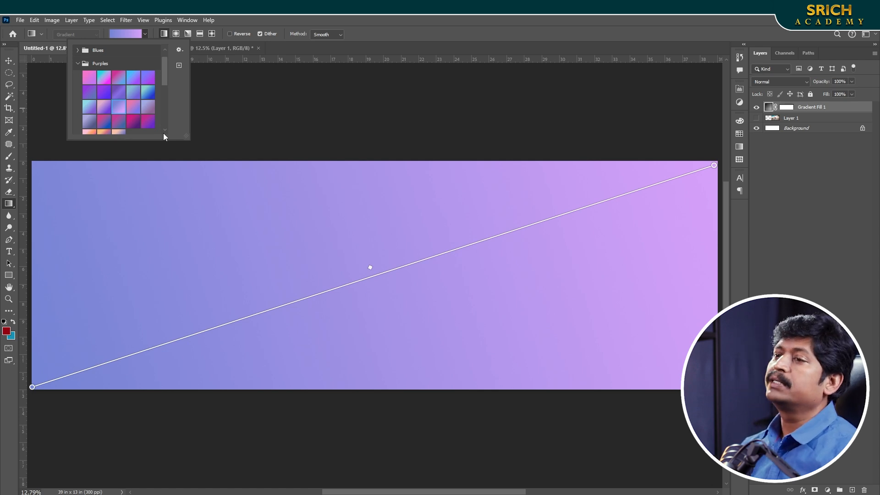
Try the remaining Purples presets on the gradient fill, ending with the peach to blue one, and collapse the Purples group
{"action": "left_click", "coordinate": [116, 122]}
{"action": "scroll", "coordinate": [110, 122], "scroll_direction": "down", "scroll_amount": 2}
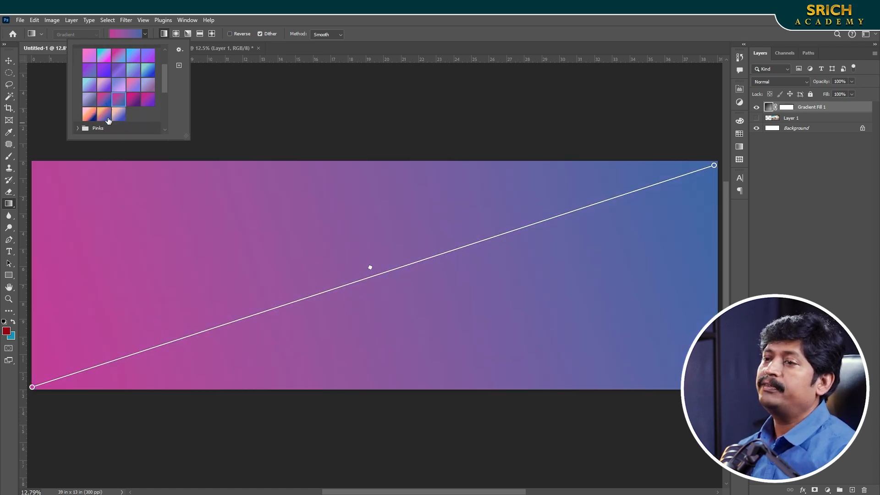
{"action": "left_click", "coordinate": [108, 118]}
{"action": "left_click", "coordinate": [88, 118]}
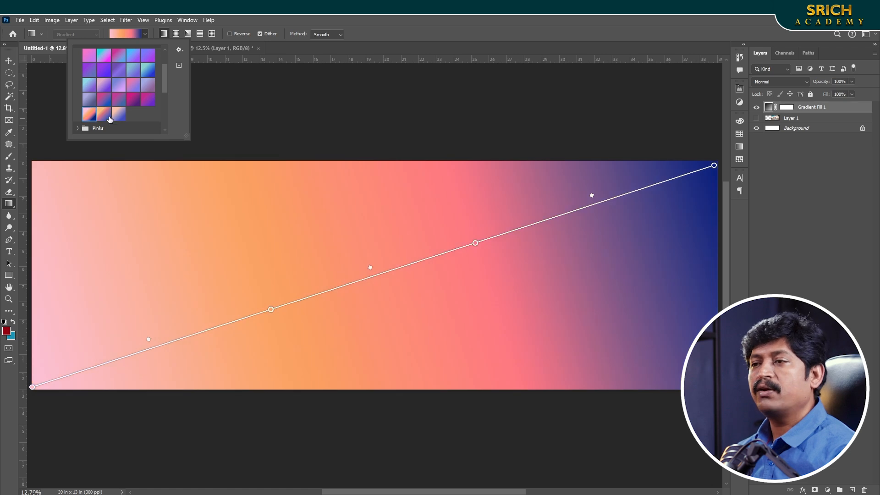
{"action": "left_click", "coordinate": [118, 117]}
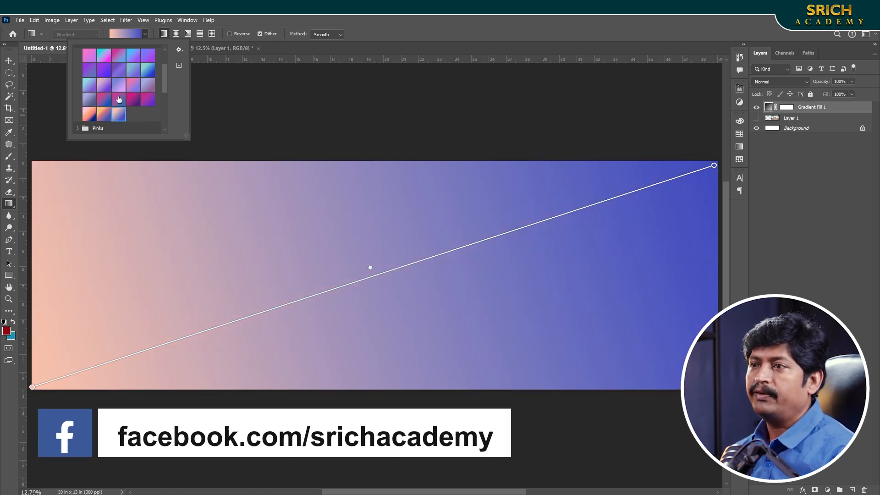
{"action": "scroll", "coordinate": [89, 71], "scroll_direction": "up", "scroll_amount": 2}
{"action": "left_click", "coordinate": [76, 64]}
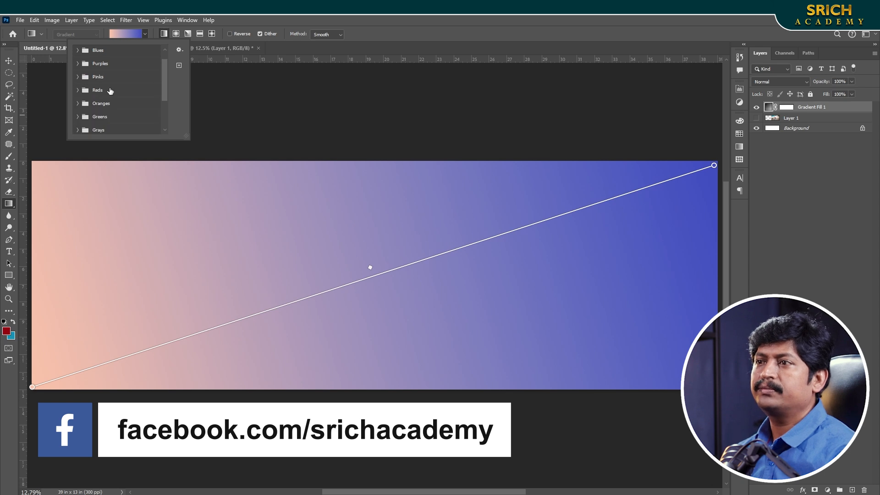
Look into the Pinks presets and try several Oranges presets on the gradient fill, ending with the yellow to red one
{"action": "scroll", "coordinate": [84, 72], "scroll_direction": "down", "scroll_amount": 1}
{"action": "left_click", "coordinate": [76, 69]}
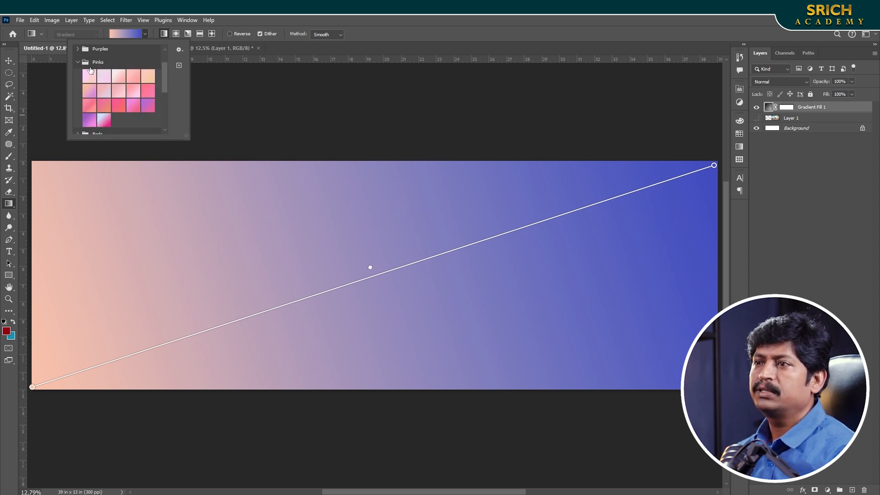
{"action": "left_click", "coordinate": [77, 62]}
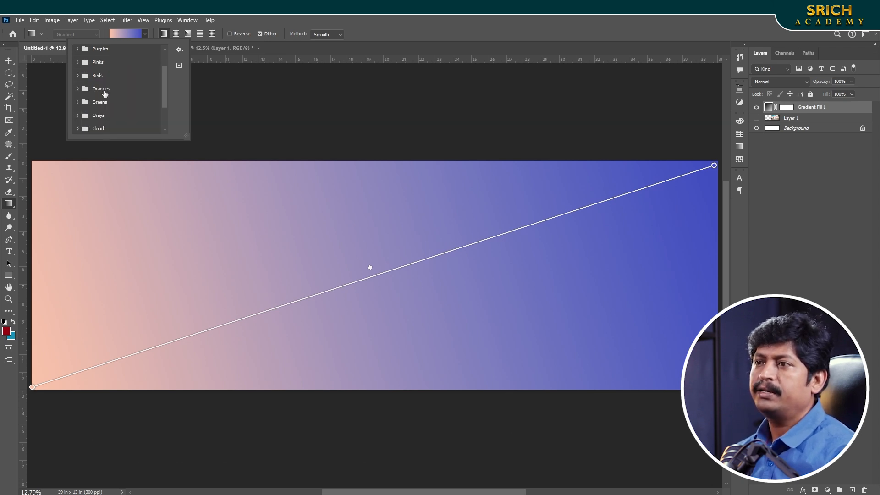
{"action": "left_click", "coordinate": [78, 89]}
{"action": "scroll", "coordinate": [118, 97], "scroll_direction": "down", "scroll_amount": 1}
{"action": "left_click", "coordinate": [92, 116]}
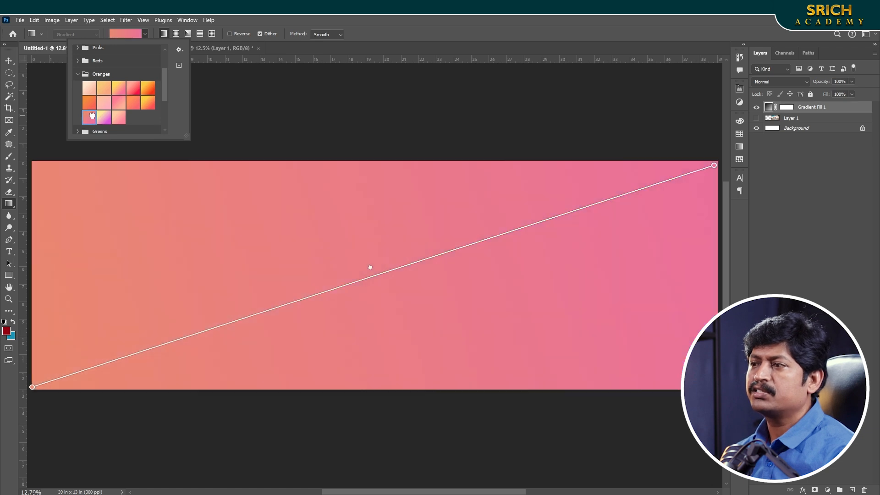
{"action": "left_click", "coordinate": [103, 119]}
{"action": "left_click", "coordinate": [118, 118]}
{"action": "left_click", "coordinate": [145, 94]}
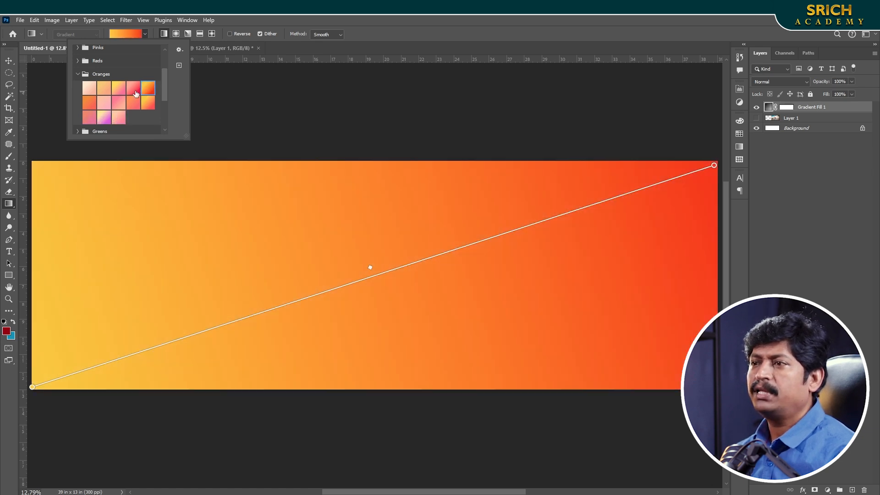
{"action": "left_click", "coordinate": [133, 90]}
{"action": "left_click", "coordinate": [147, 94]}
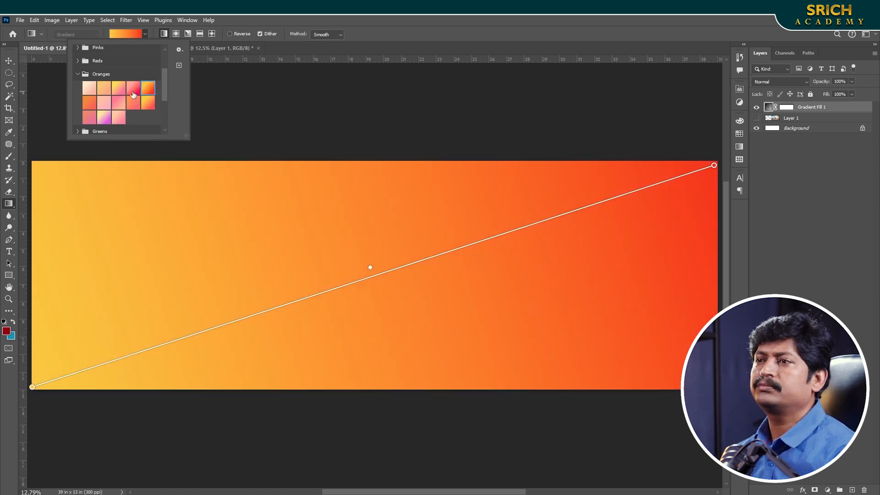
{"action": "left_click", "coordinate": [76, 75]}
Try several Greens presets on the gradient fill in place of the Oranges, ending with the green to light yellow one
{"action": "scroll", "coordinate": [110, 87], "scroll_direction": "down", "scroll_amount": 1}
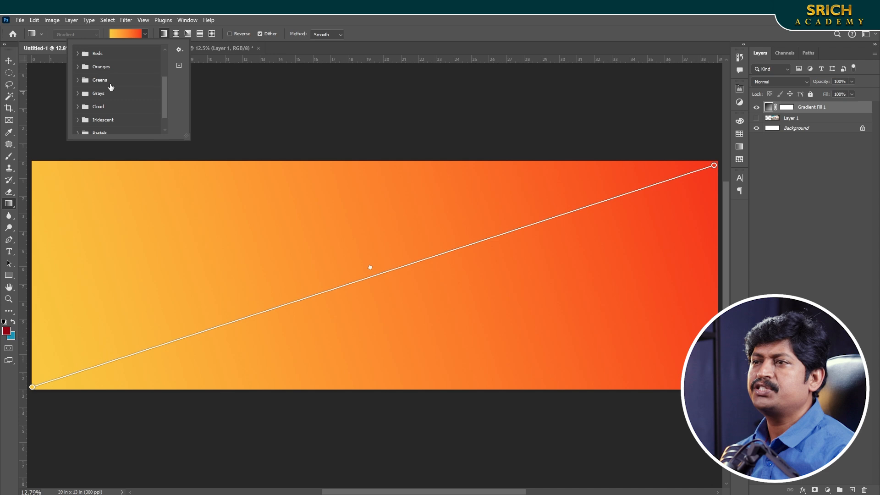
{"action": "left_click", "coordinate": [79, 80]}
{"action": "scroll", "coordinate": [153, 94], "scroll_direction": "down", "scroll_amount": 2}
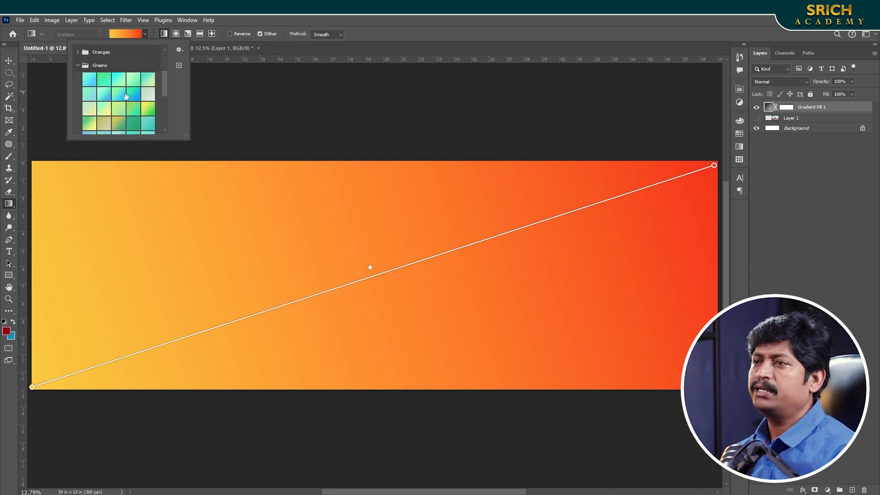
{"action": "left_click", "coordinate": [102, 83]}
{"action": "left_click", "coordinate": [122, 93]}
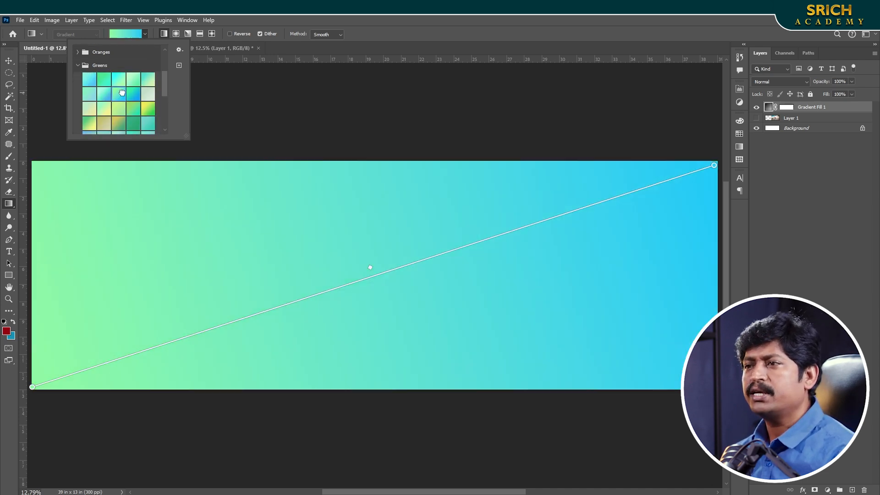
{"action": "left_click", "coordinate": [135, 112]}
{"action": "left_click", "coordinate": [147, 113]}
{"action": "scroll", "coordinate": [139, 113], "scroll_direction": "down", "scroll_amount": 1}
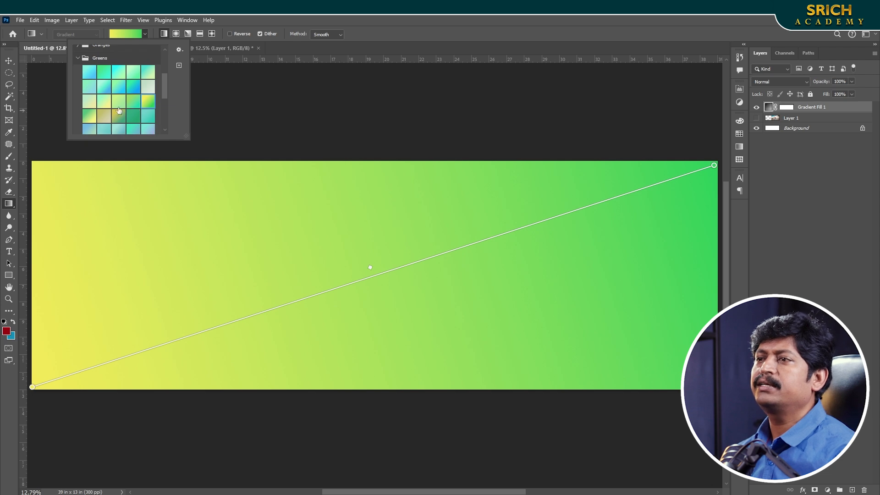
{"action": "left_click", "coordinate": [115, 115]}
{"action": "left_click", "coordinate": [133, 114]}
{"action": "left_click", "coordinate": [90, 118]}
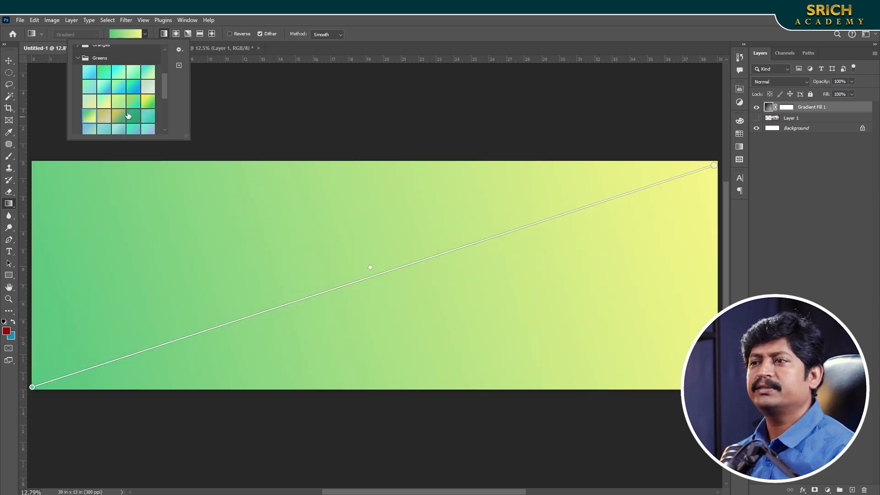
Look over the rest of the Greens presets, collapse the group and close the gradient preset list
{"action": "scroll", "coordinate": [129, 113], "scroll_direction": "down", "scroll_amount": 2}
{"action": "scroll", "coordinate": [129, 114], "scroll_direction": "up", "scroll_amount": 5}
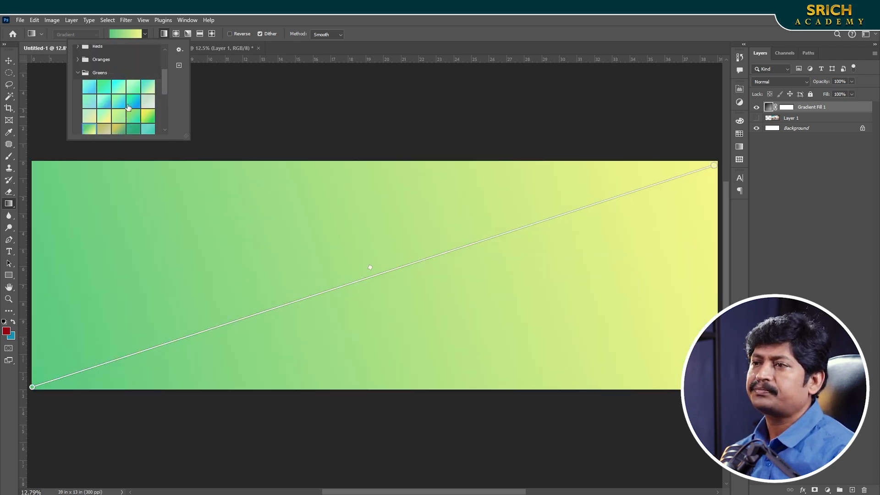
{"action": "left_click", "coordinate": [79, 88]}
{"action": "scroll", "coordinate": [118, 108], "scroll_direction": "down", "scroll_amount": 2}
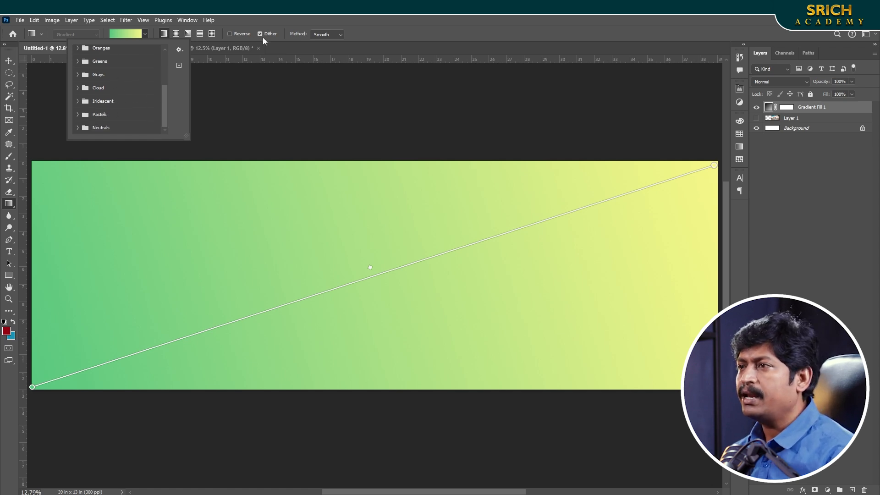
{"action": "left_click", "coordinate": [371, 38]}
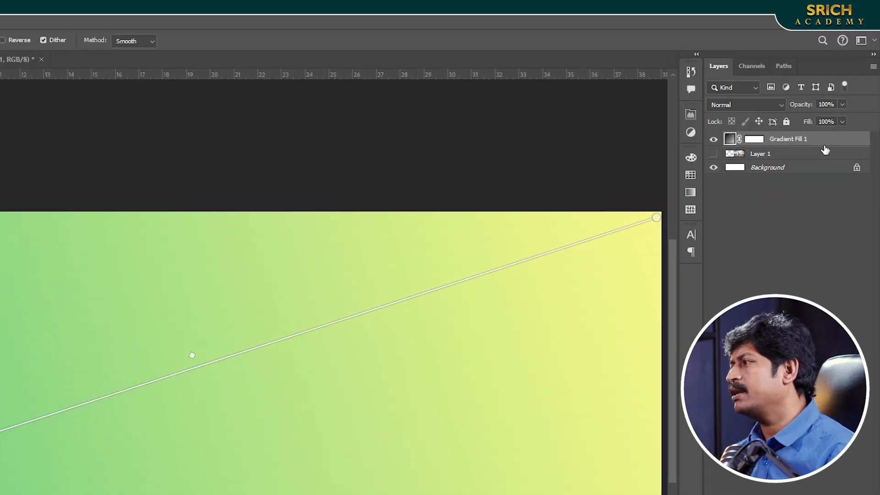
Hide and reshow the Gradient Fill 1 layer, and open its gradient in the Gradient Editor
{"action": "left_click", "coordinate": [666, 177]}
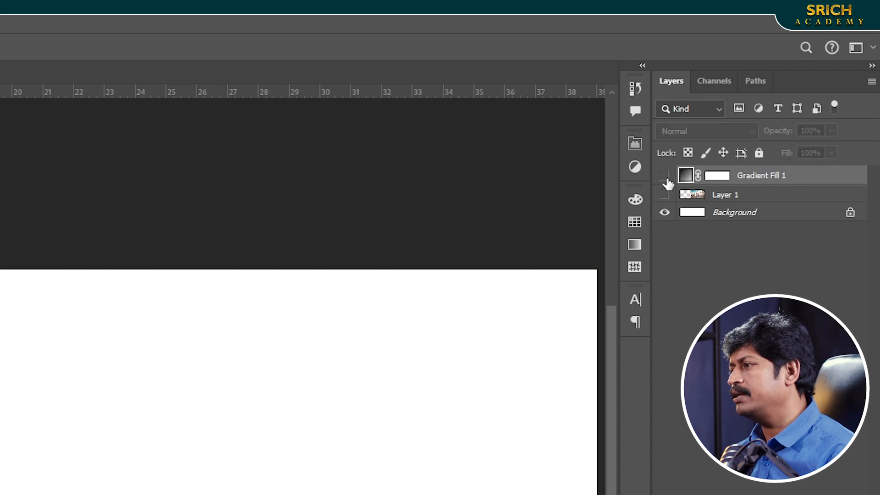
{"action": "left_click", "coordinate": [666, 178]}
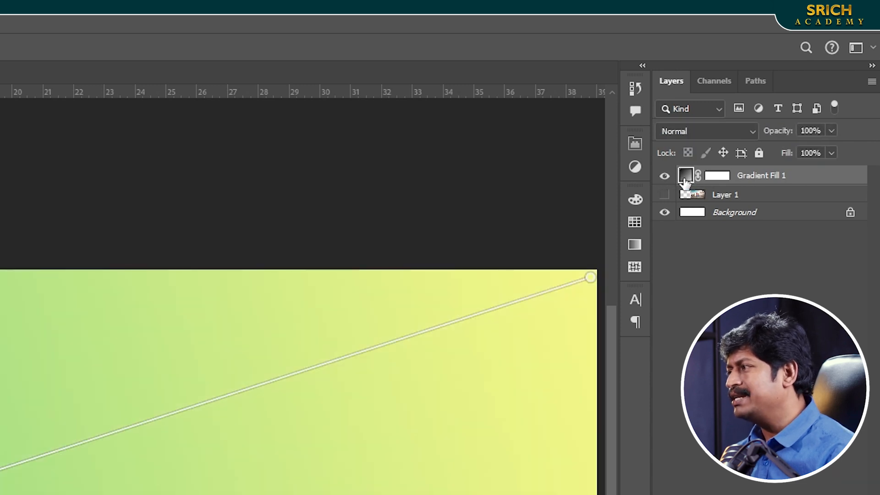
{"action": "double_click", "coordinate": [685, 178]}
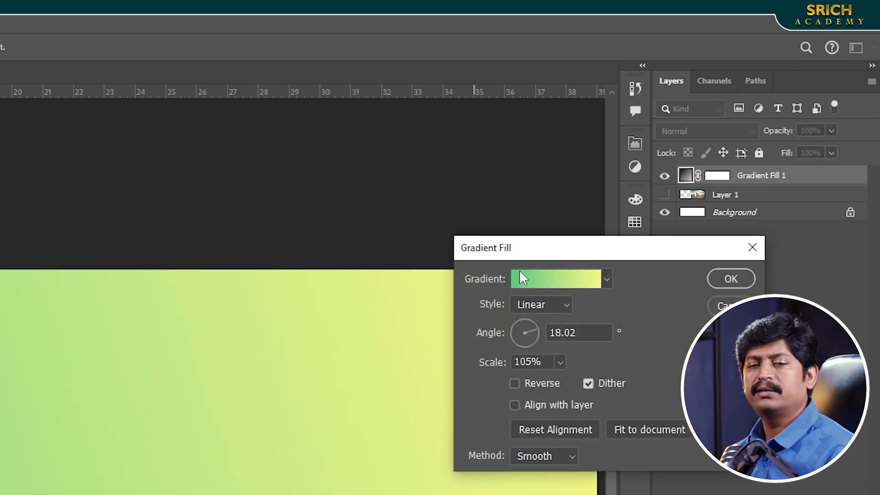
{"action": "left_click", "coordinate": [566, 281]}
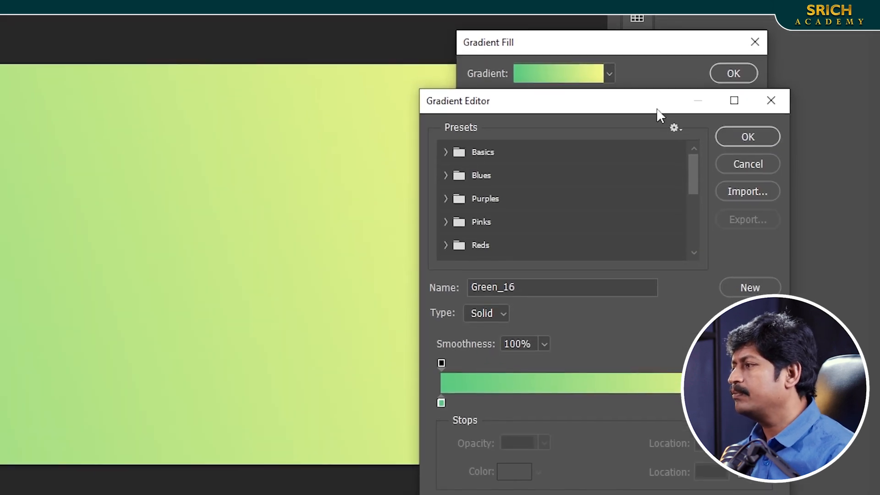
{"action": "left_click_drag", "start_coordinate": [650, 309], "coordinate": [617, 252]}
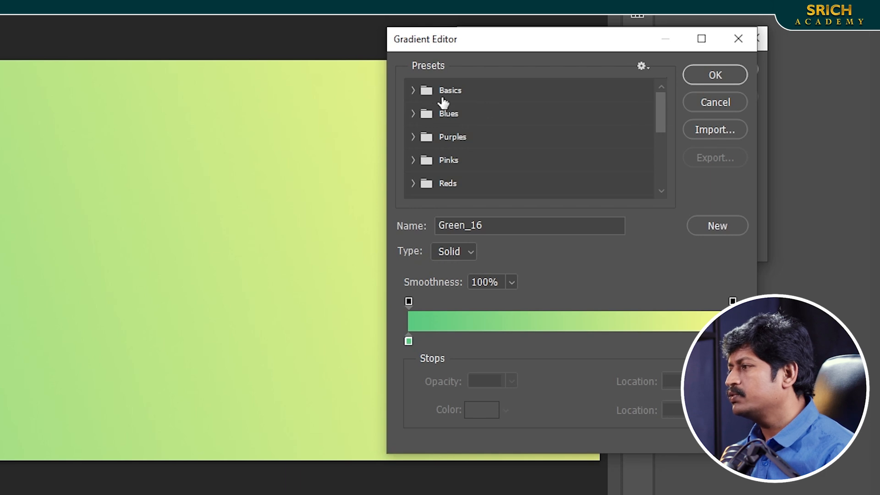
Look through the Gradient Editor's preset groups down to Neutrals, expanding and collapsing the Cloud group
{"action": "left_click_drag", "start_coordinate": [663, 108], "coordinate": [664, 169]}
{"action": "left_click", "coordinate": [412, 119]}
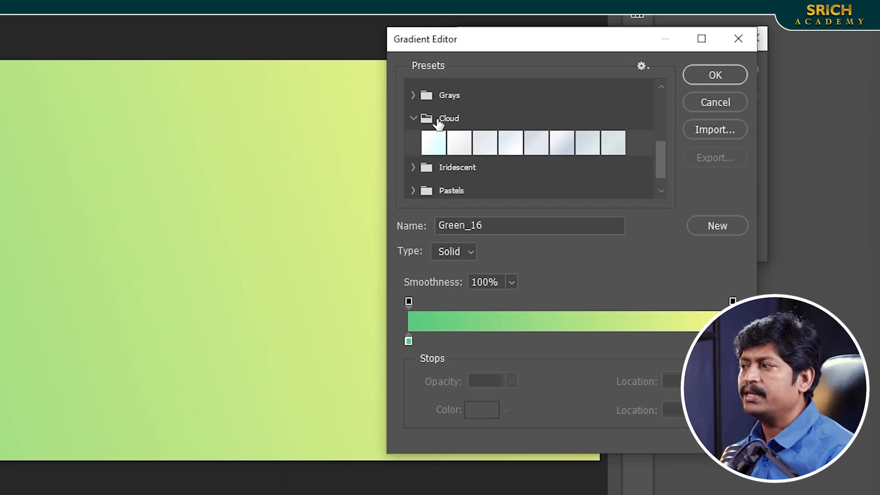
{"action": "left_click", "coordinate": [413, 119]}
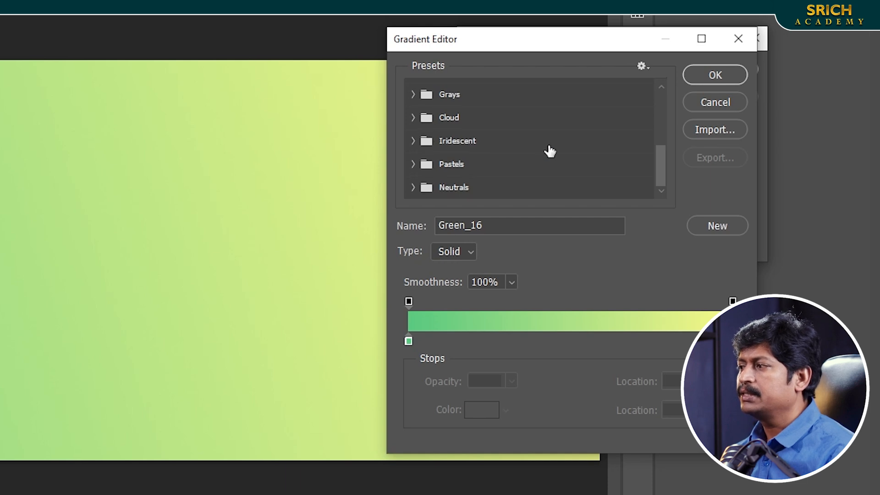
Try different hues for the gradient's green start color stop and set it to cyan 00f0ff
{"action": "left_click_drag", "start_coordinate": [610, 55], "coordinate": [603, 4]}
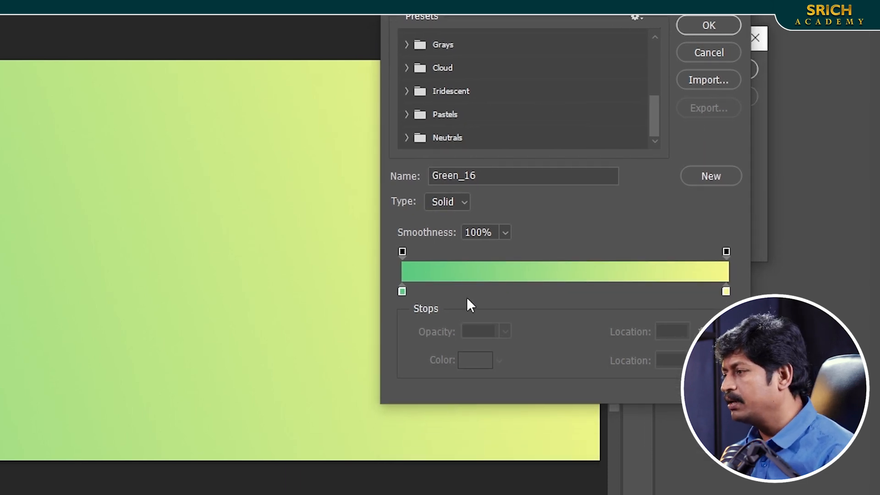
{"action": "left_click", "coordinate": [402, 291]}
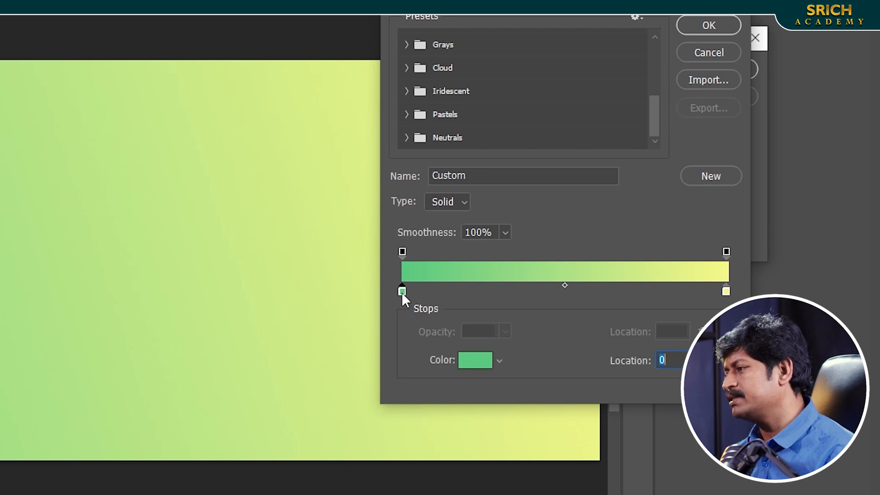
{"action": "left_click", "coordinate": [479, 364]}
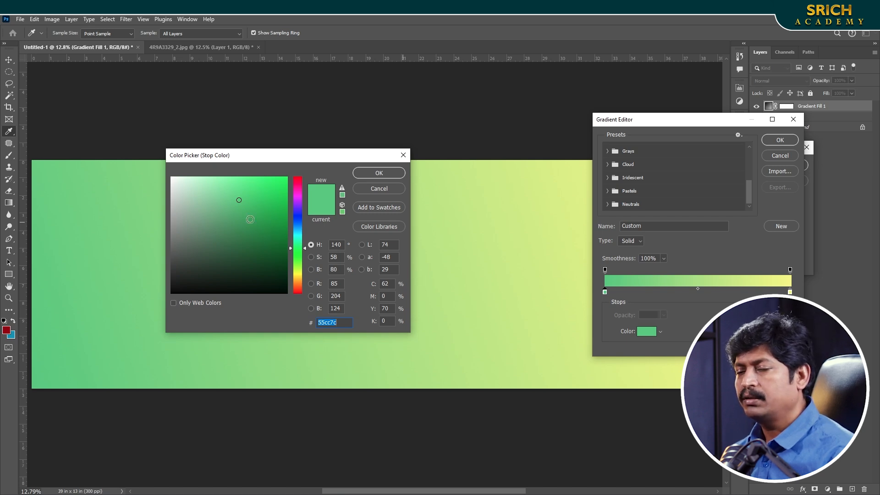
{"action": "left_click_drag", "start_coordinate": [265, 199], "coordinate": [313, 157]}
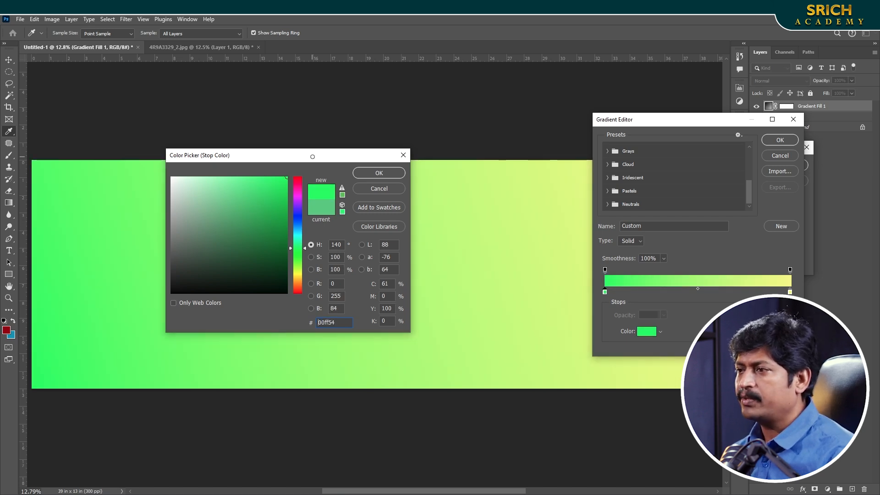
{"action": "left_click_drag", "start_coordinate": [302, 243], "coordinate": [303, 238]}
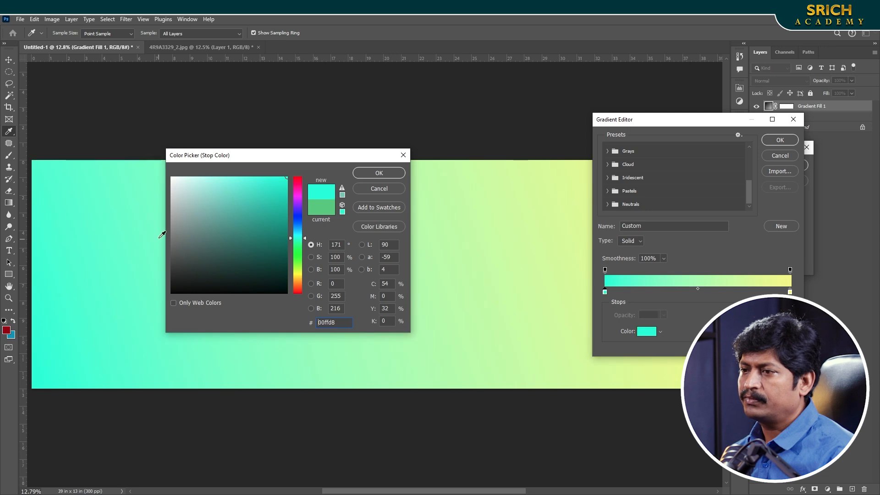
{"action": "left_click", "coordinate": [299, 274]}
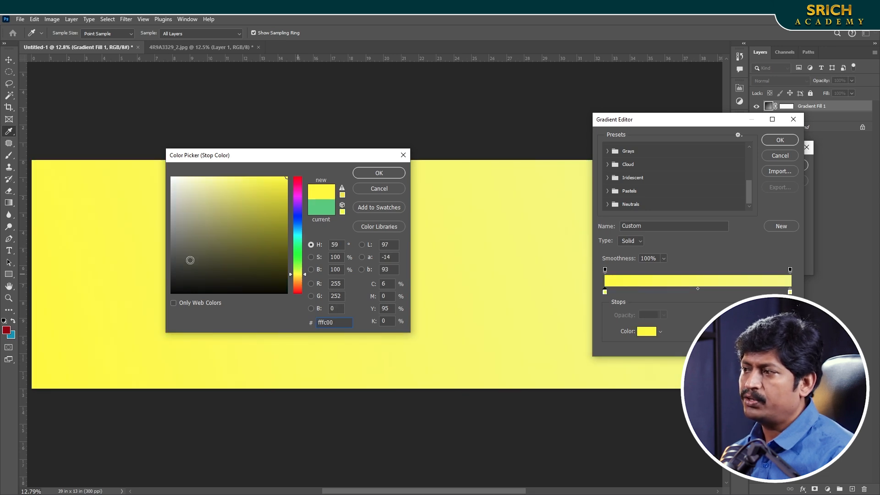
{"action": "left_click", "coordinate": [297, 245]}
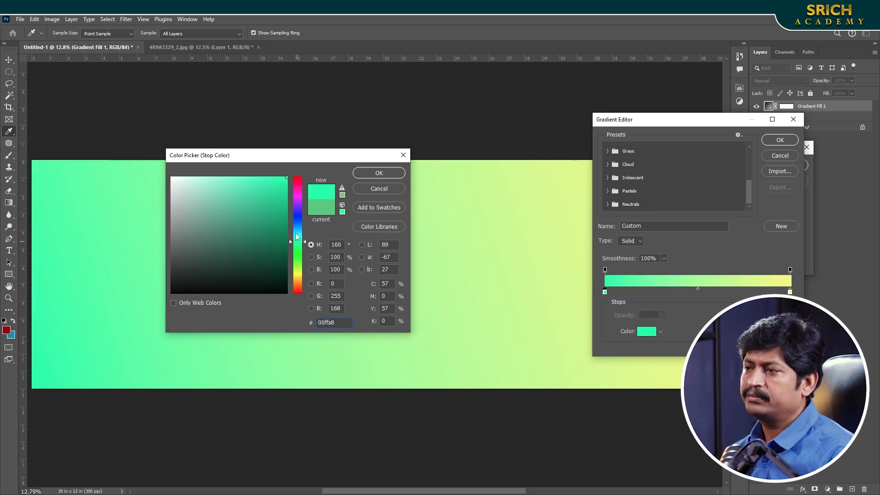
{"action": "left_click", "coordinate": [299, 230]}
{"action": "left_click", "coordinate": [299, 234]}
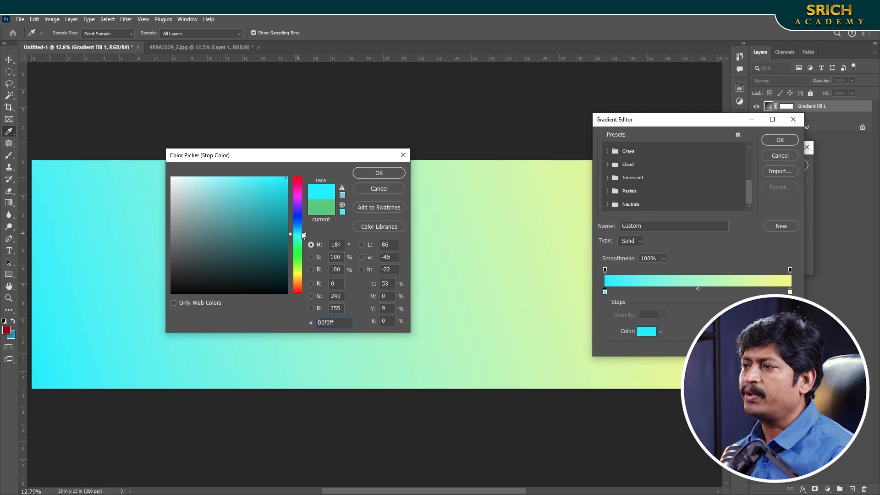
{"action": "left_click", "coordinate": [379, 173]}
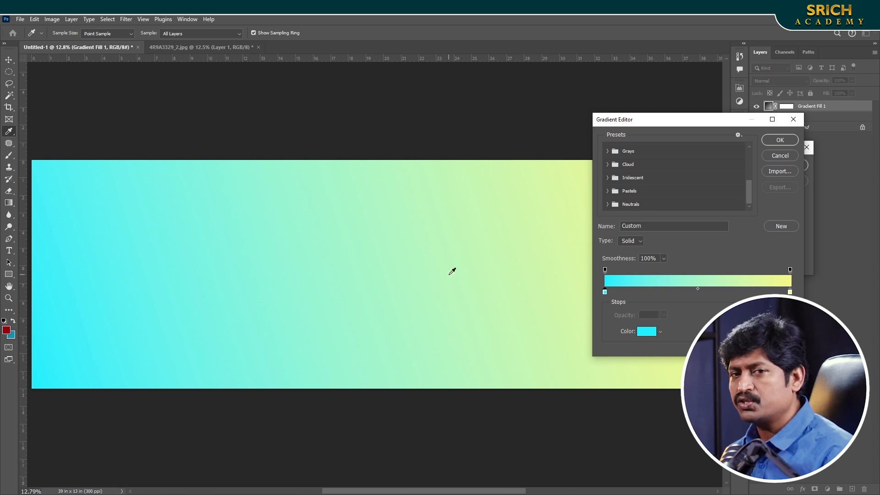
Add a color stop a short way after the gradient's cyan start stop and recolor it violet
{"action": "left_click", "coordinate": [623, 292]}
{"action": "left_click_drag", "start_coordinate": [623, 292], "coordinate": [638, 293]}
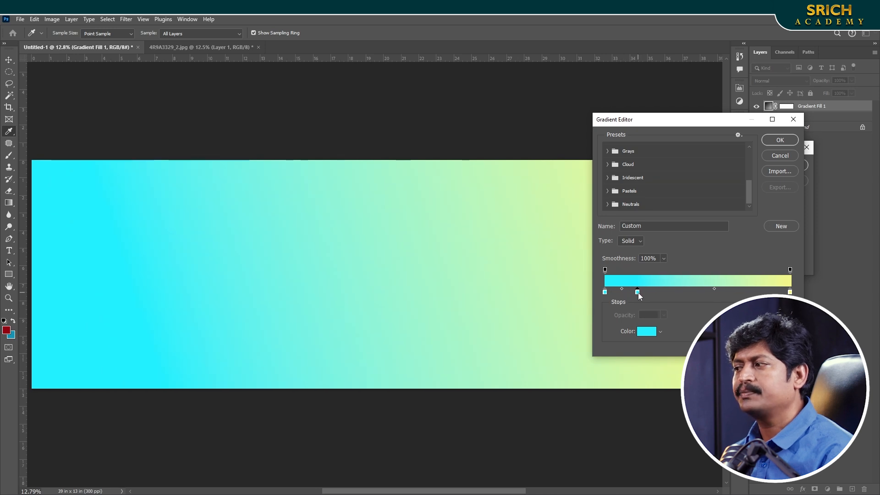
{"action": "left_click", "coordinate": [646, 332]}
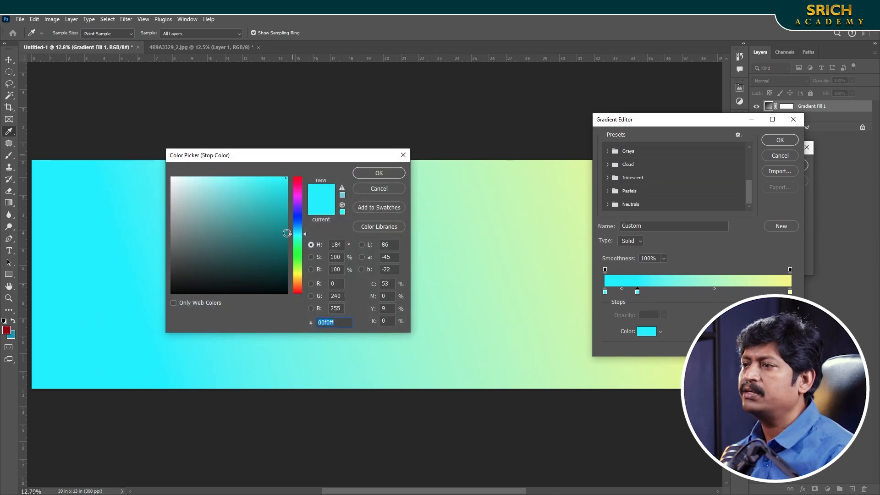
{"action": "left_click", "coordinate": [301, 205]}
{"action": "key", "text": "Return"}
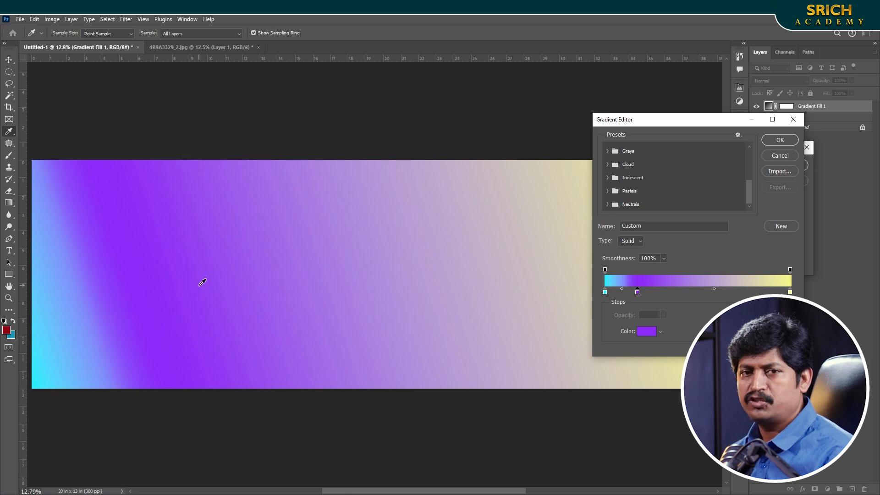
Add another color stop after the violet one and set its color to blue-violet 5944c2
{"action": "left_click", "coordinate": [674, 292]}
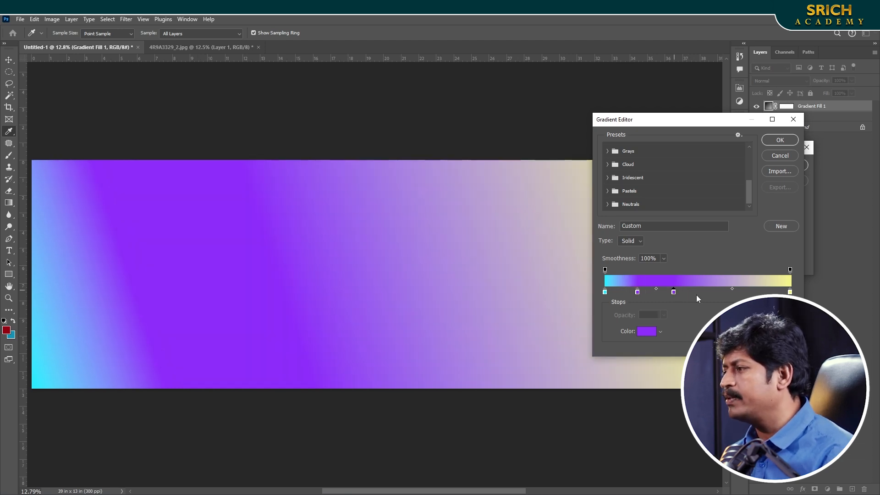
{"action": "left_click", "coordinate": [647, 331]}
{"action": "left_click_drag", "start_coordinate": [260, 214], "coordinate": [247, 205]}
{"action": "left_click", "coordinate": [300, 214]}
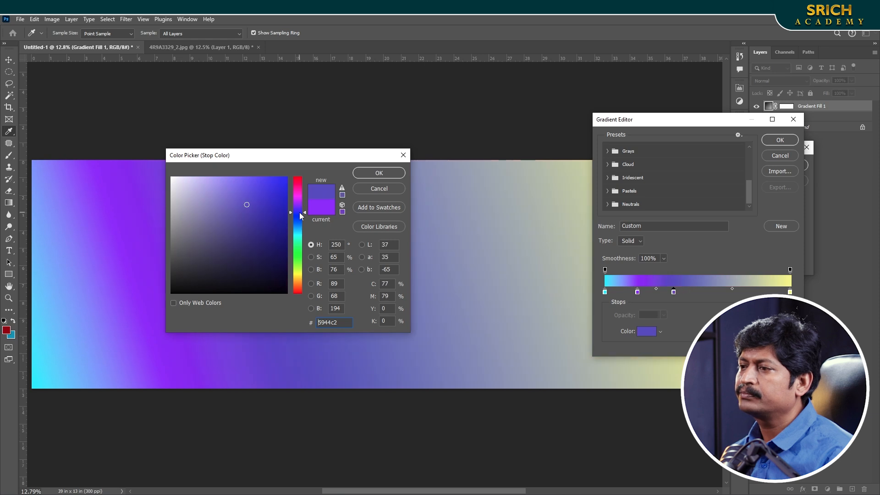
{"action": "left_click", "coordinate": [379, 173]}
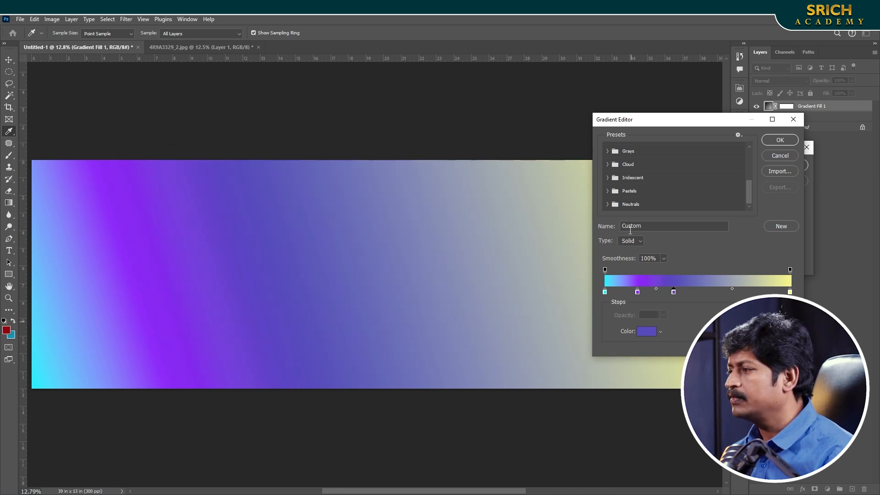
Add a color stop just past the middle of the gradient and set its color to teal 44c2bb
{"action": "left_click", "coordinate": [704, 292]}
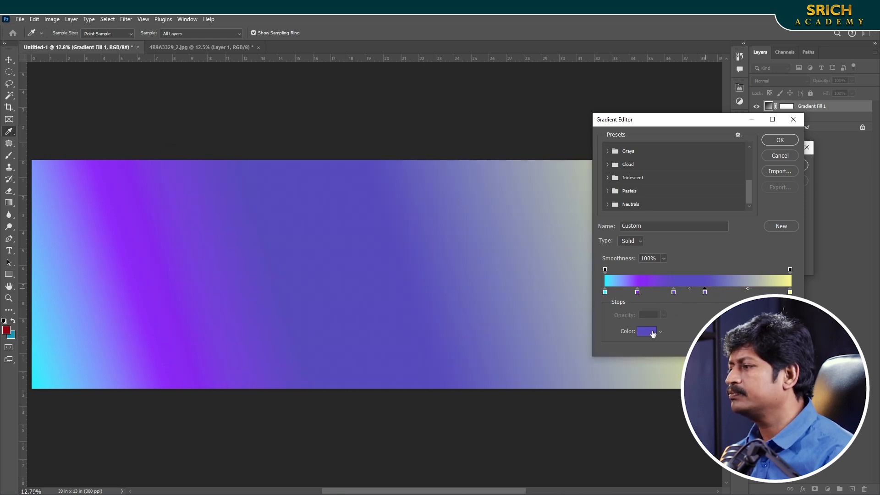
{"action": "left_click", "coordinate": [646, 331]}
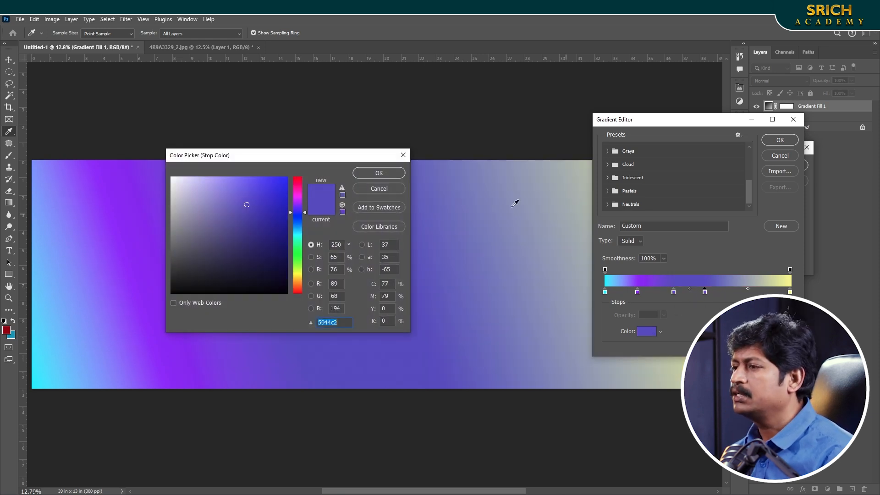
{"action": "left_click", "coordinate": [301, 236]}
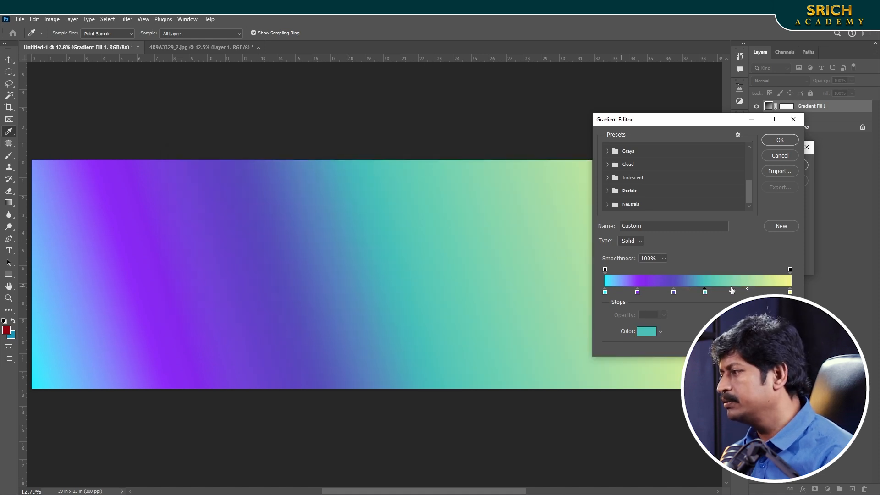
Add a color stop after the teal one and set its color to olive yellow b5c244
{"action": "left_click", "coordinate": [732, 290]}
{"action": "left_click", "coordinate": [647, 330]}
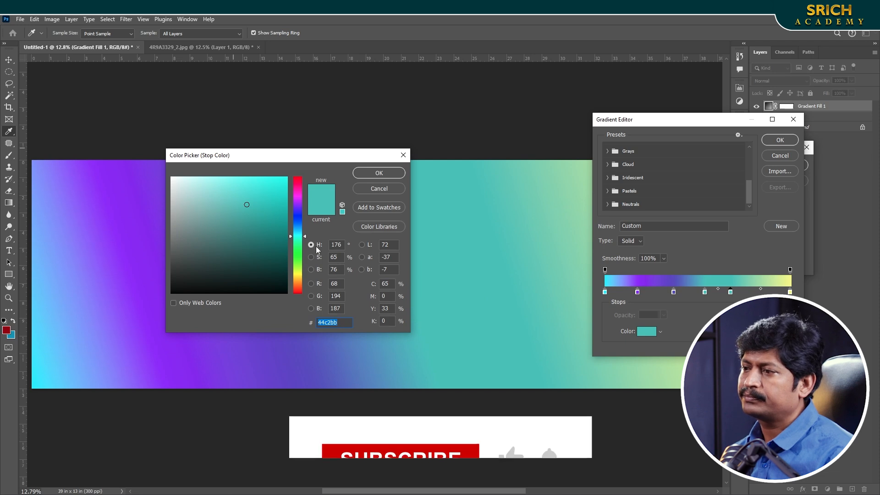
{"action": "left_click", "coordinate": [297, 272]}
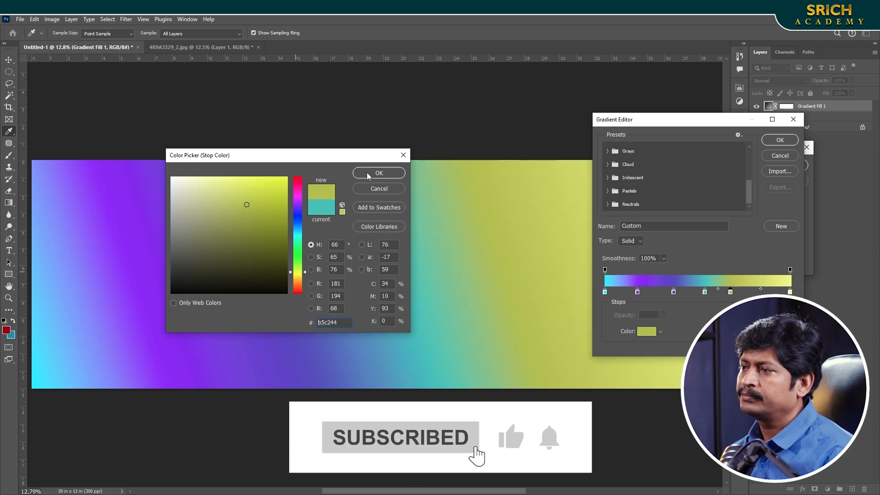
{"action": "left_click", "coordinate": [383, 173]}
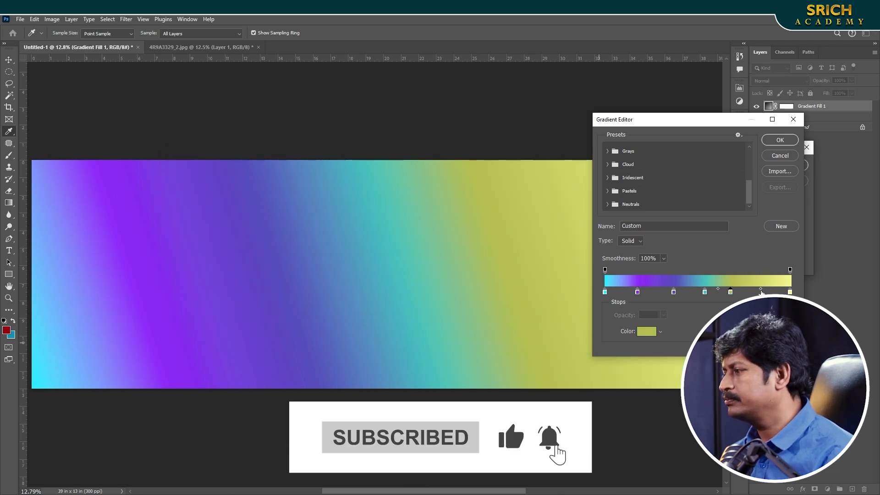
Add a color stop near the gradient's end, color it saturated orange with hue 20, and accept the edited gradient
{"action": "left_click", "coordinate": [761, 291]}
{"action": "left_click", "coordinate": [646, 332]}
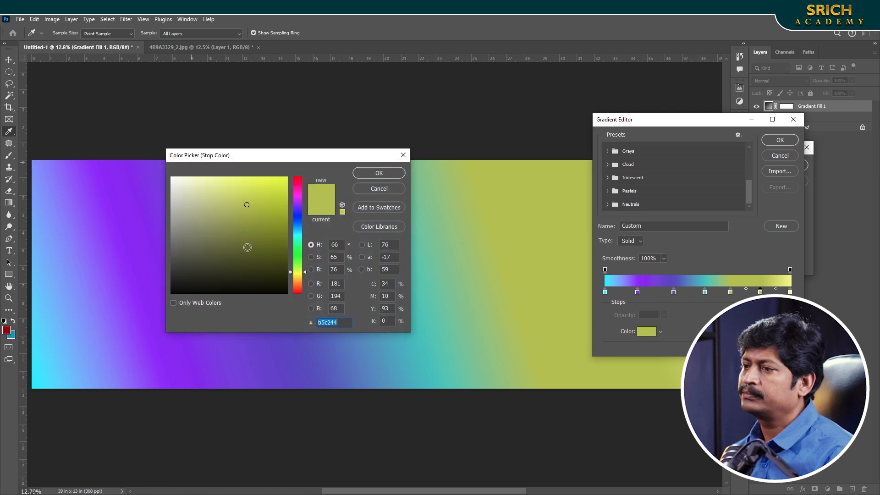
{"action": "left_click_drag", "start_coordinate": [297, 284], "coordinate": [297, 288]}
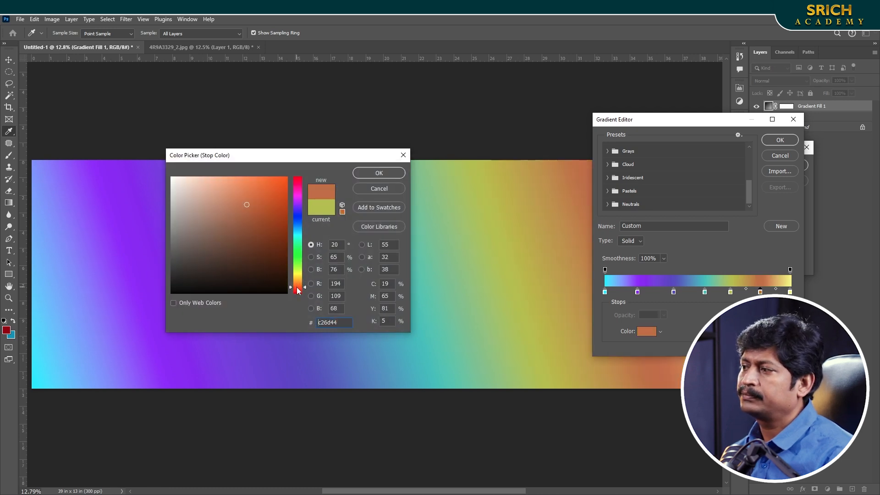
{"action": "left_click_drag", "start_coordinate": [273, 224], "coordinate": [277, 196]}
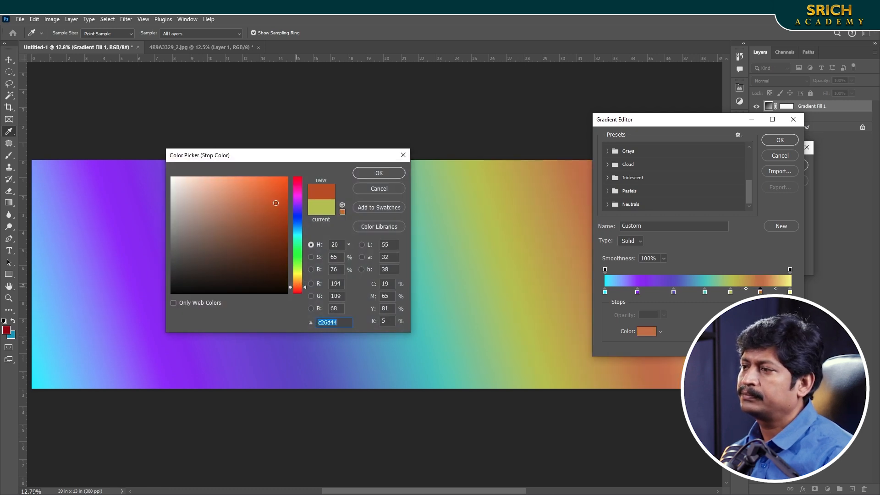
{"action": "left_click", "coordinate": [379, 173]}
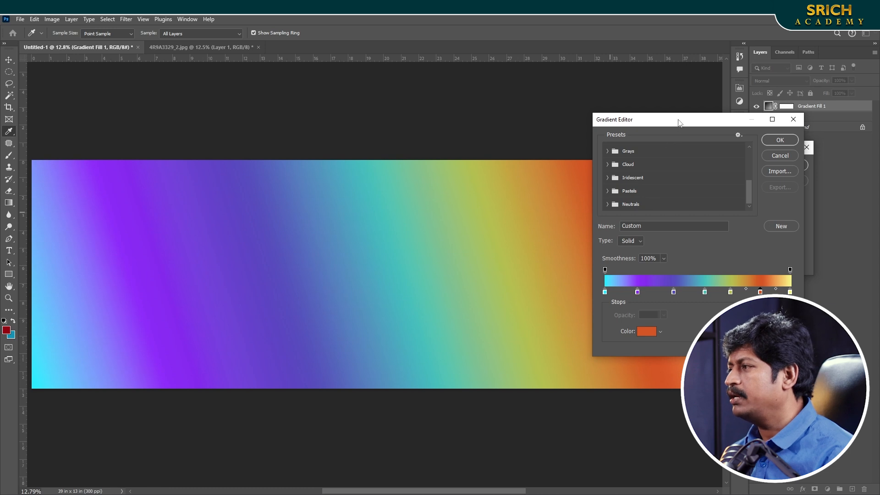
{"action": "left_click_drag", "start_coordinate": [679, 122], "coordinate": [659, 138]}
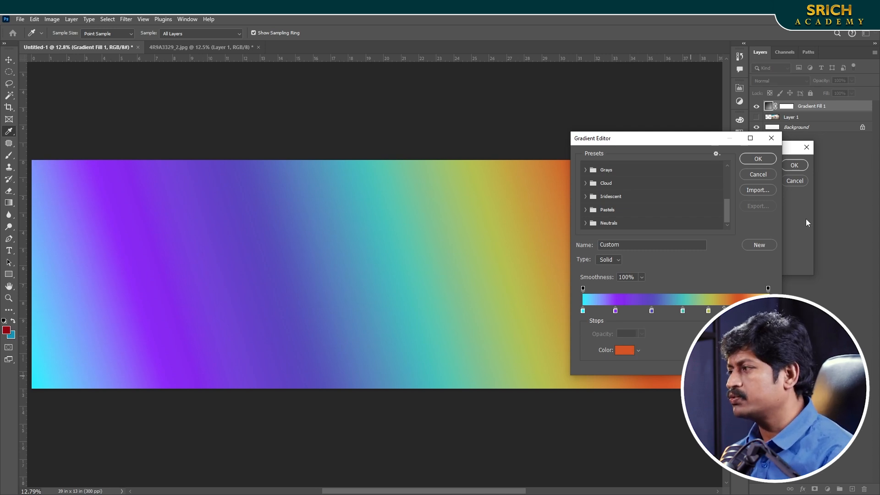
{"action": "left_click", "coordinate": [769, 162]}
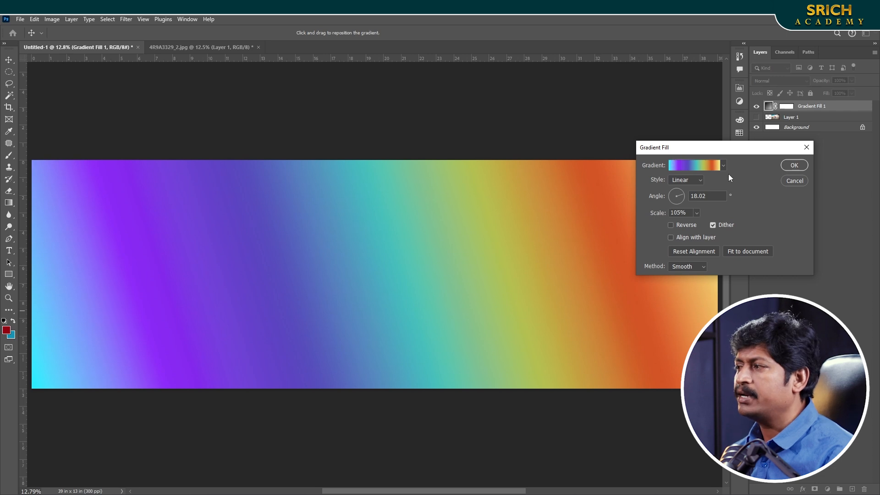
Try different angles for the gradient fill and set the angle to 107.04°
{"action": "left_click_drag", "start_coordinate": [725, 151], "coordinate": [780, 144]}
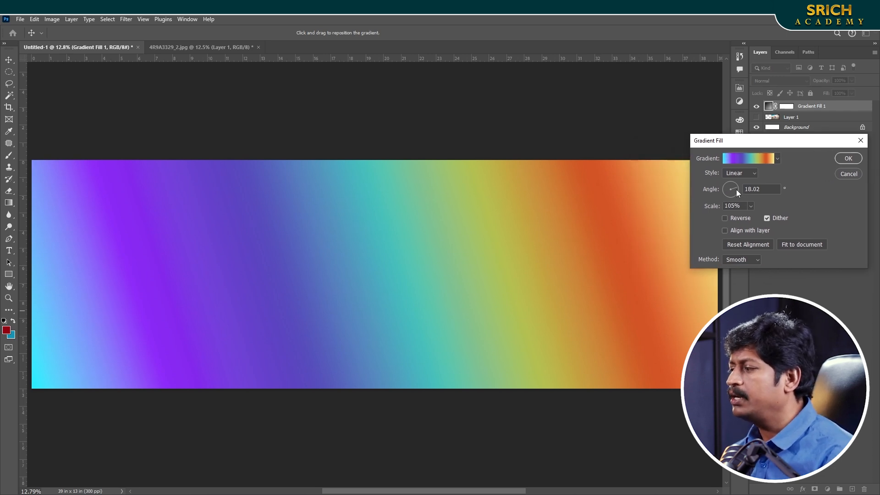
{"action": "left_click_drag", "start_coordinate": [737, 190], "coordinate": [733, 195]}
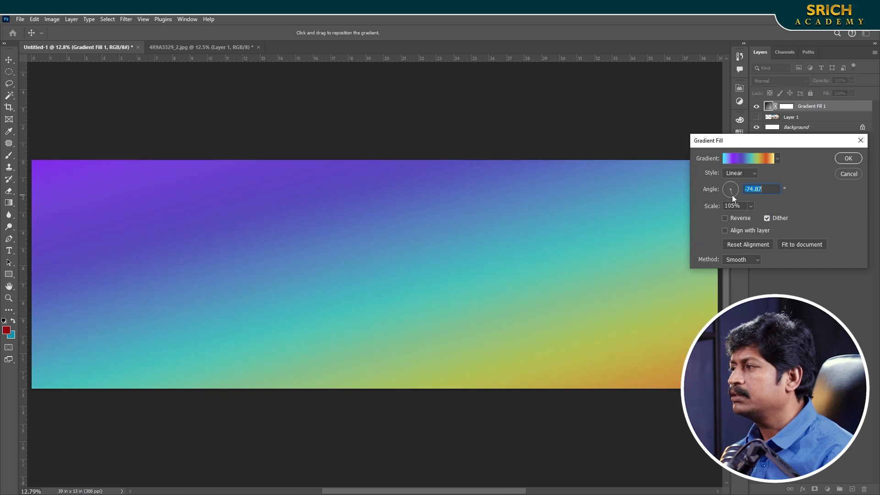
{"action": "left_click", "coordinate": [724, 196]}
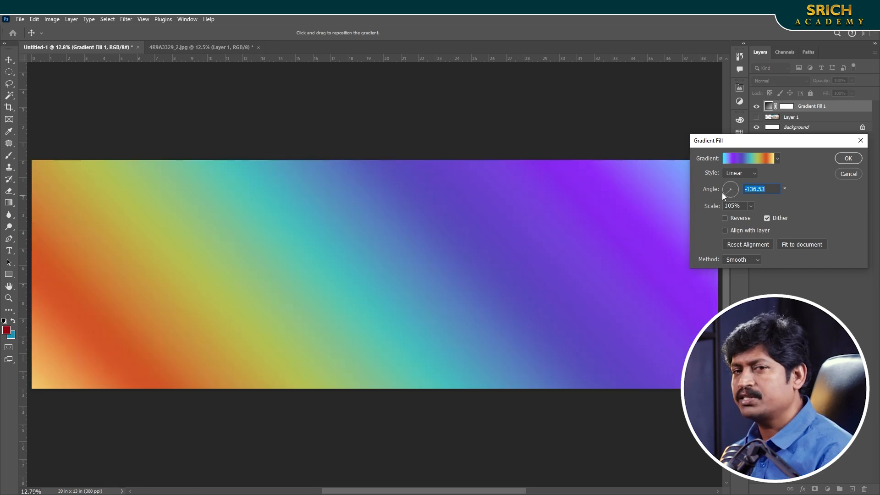
{"action": "left_click", "coordinate": [729, 185]}
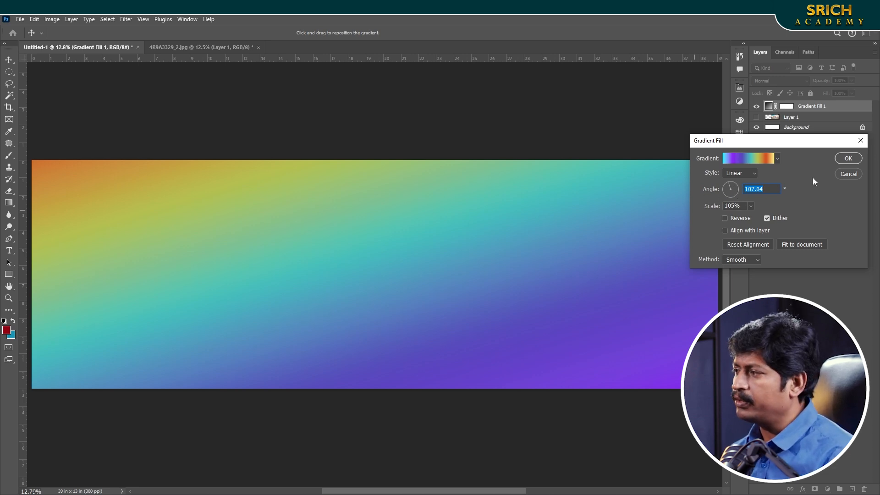
Toggle the gradient fill's Reverse option to compare color directions, leaving it enabled
{"action": "left_click", "coordinate": [725, 219]}
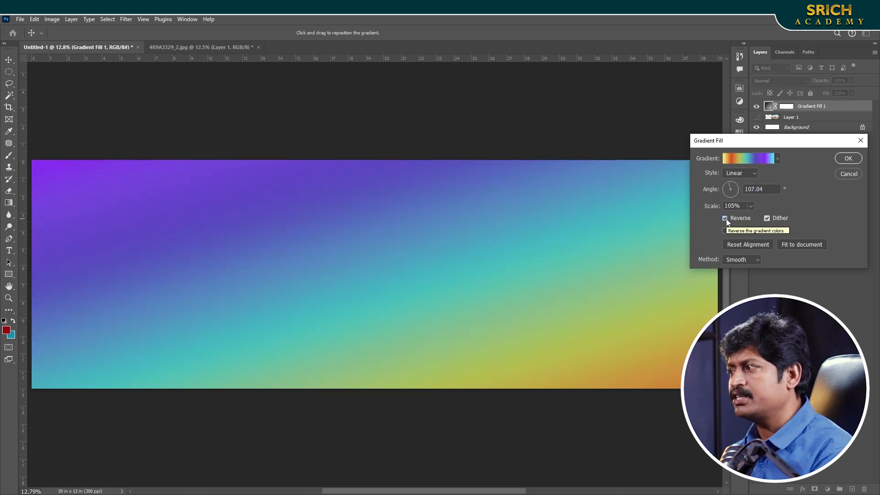
{"action": "left_click", "coordinate": [725, 219]}
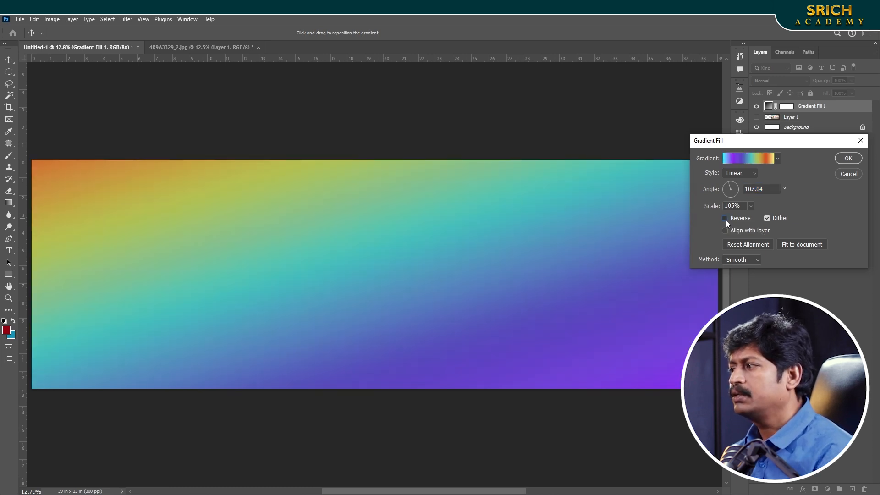
{"action": "left_click", "coordinate": [725, 219]}
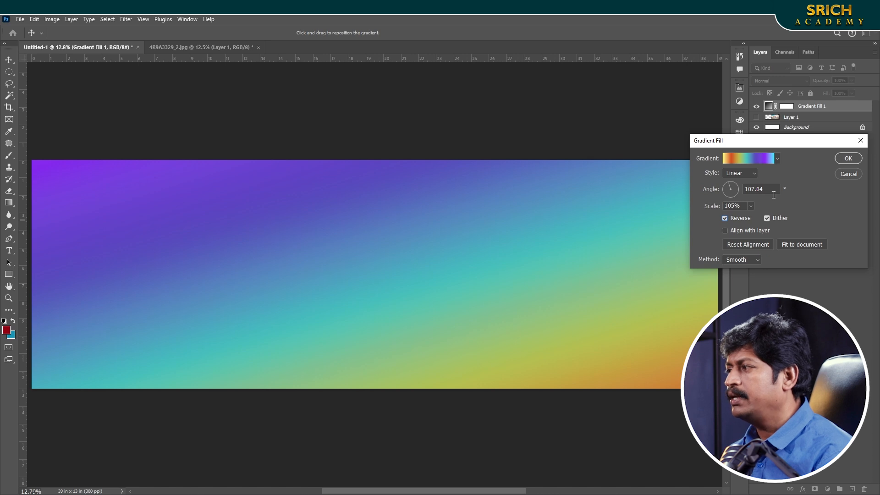
Try the Radial, Angle and Reflected styles for the gradient fill, then apply the Diamond style
{"action": "left_click", "coordinate": [754, 175]}
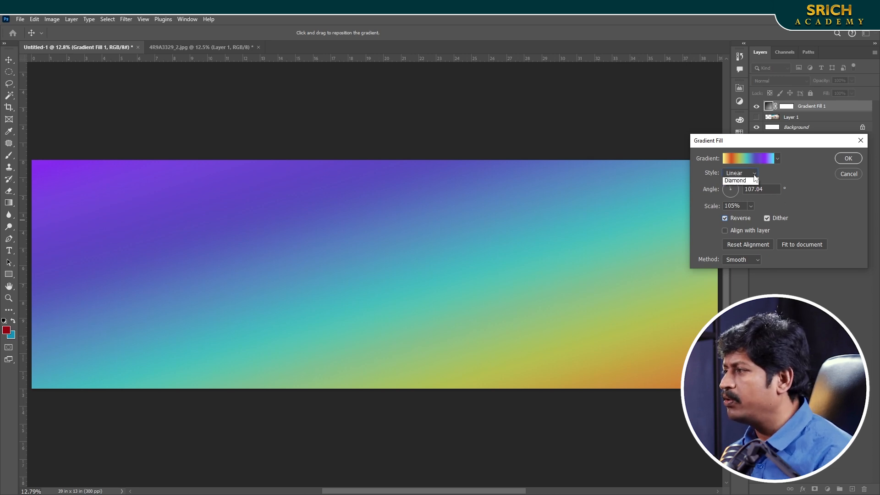
{"action": "left_click", "coordinate": [732, 189]}
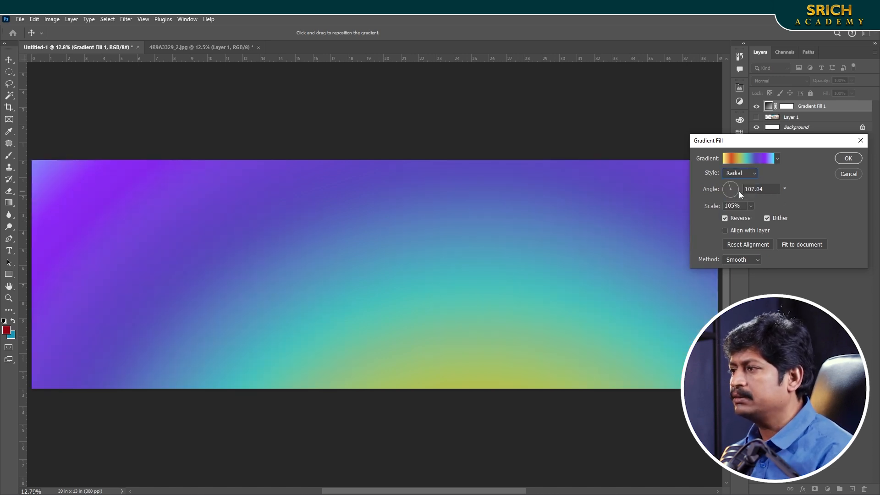
{"action": "left_click", "coordinate": [747, 178]}
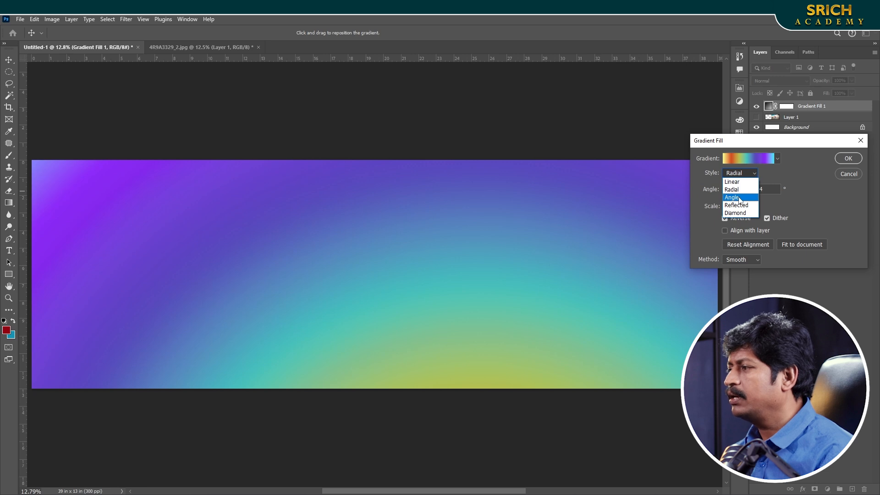
{"action": "left_click", "coordinate": [738, 197]}
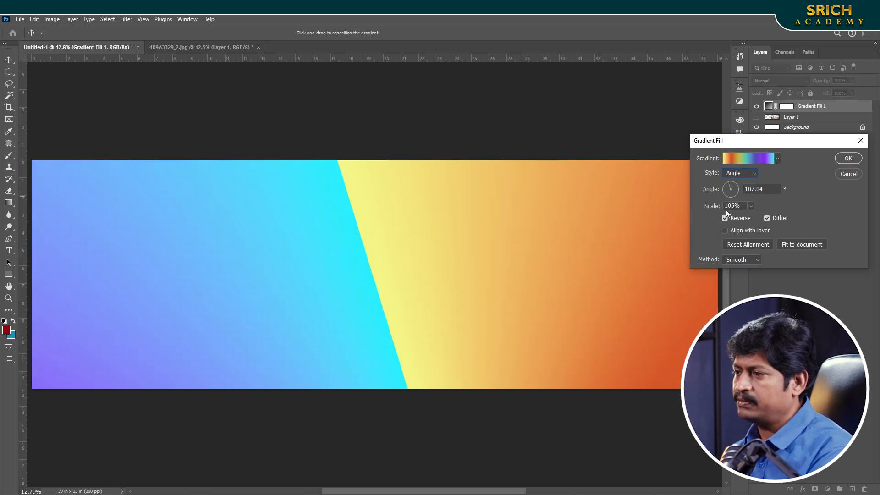
{"action": "left_click", "coordinate": [751, 177]}
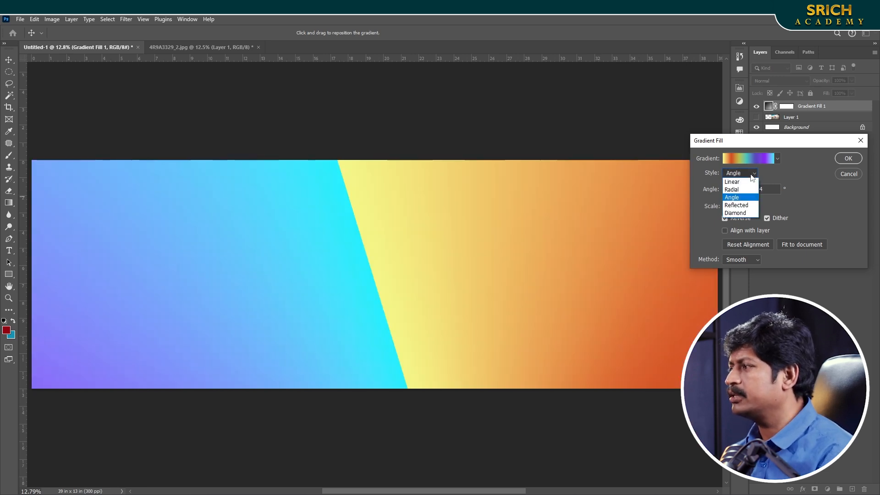
{"action": "left_click", "coordinate": [737, 205]}
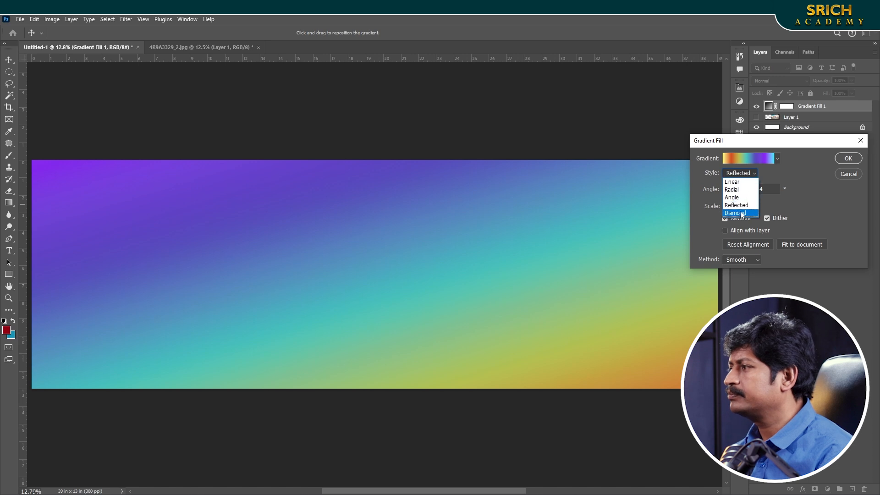
{"action": "left_click", "coordinate": [740, 212]}
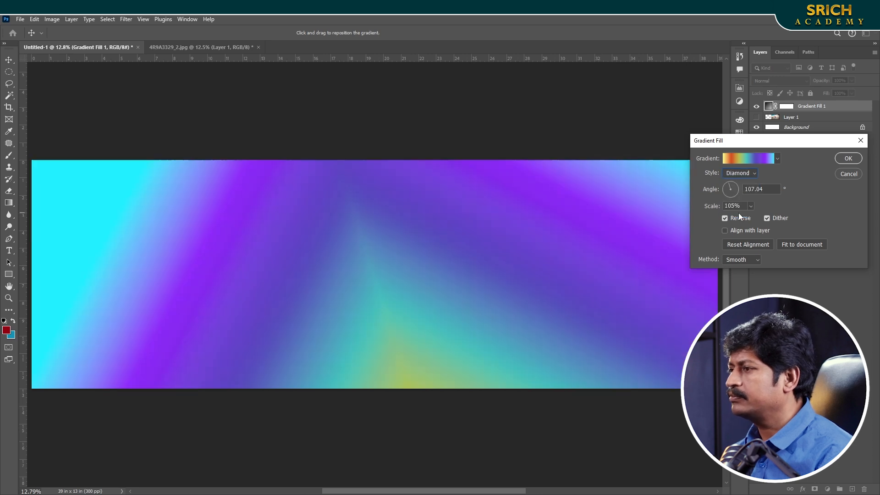
{"action": "left_click", "coordinate": [848, 158]}
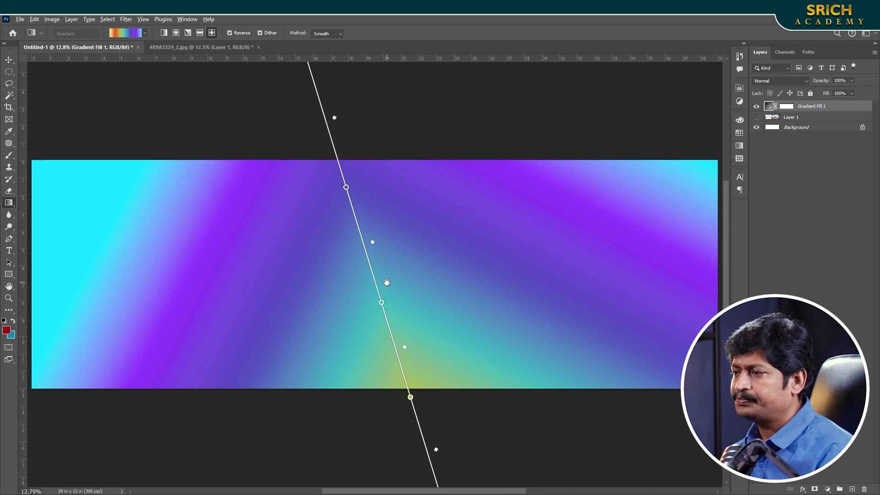
Center the diamond gradient on the banner and shorten and straighten its handle so the whole diamond nearly fits the banner's height
{"action": "key", "text": "ctrl+minus"}
{"action": "scroll", "coordinate": [387, 282], "scroll_direction": "down", "scroll_amount": 2}
{"action": "left_click_drag", "start_coordinate": [421, 303], "coordinate": [421, 224]}
{"action": "left_click", "coordinate": [429, 198], "text": "alt"}
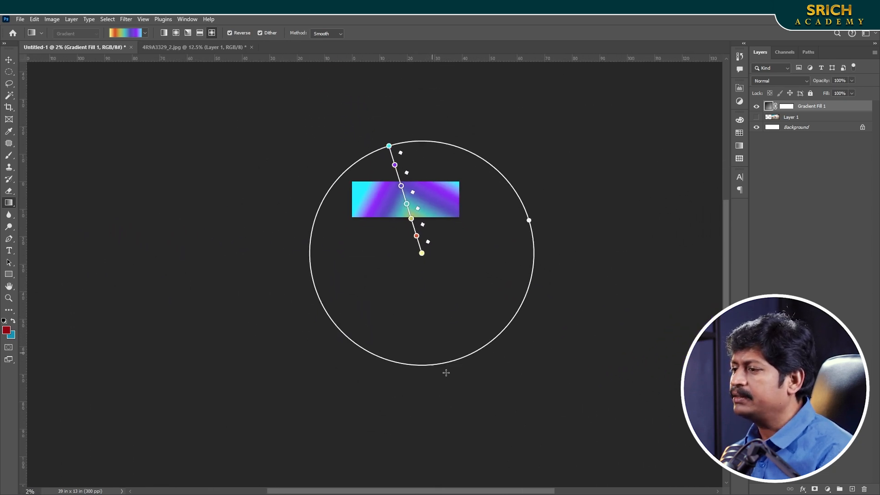
{"action": "left_click_drag", "start_coordinate": [422, 255], "coordinate": [411, 208]}
{"action": "left_click_drag", "start_coordinate": [383, 121], "coordinate": [414, 192]}
{"action": "left_click_drag", "start_coordinate": [426, 271], "coordinate": [399, 129]}
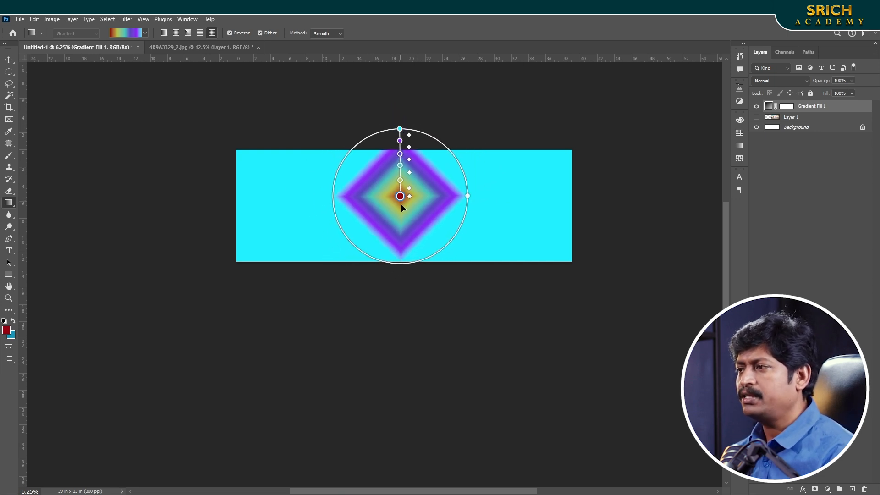
Adjust the color stops along the diamond gradient's handle, shifting the inner teal and blue stops slightly toward the center
{"action": "left_click_drag", "start_coordinate": [400, 196], "coordinate": [402, 191]}
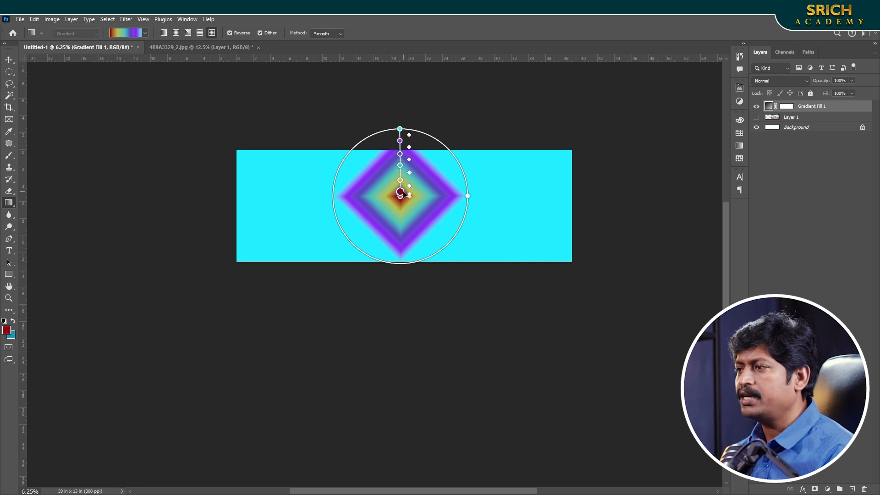
{"action": "left_click", "coordinate": [401, 181]}
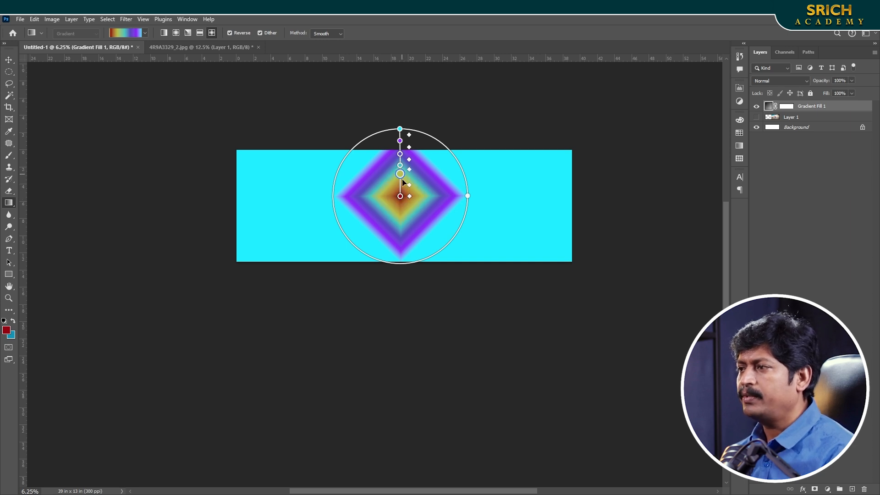
{"action": "left_click_drag", "start_coordinate": [401, 166], "coordinate": [401, 159]}
{"action": "left_click", "coordinate": [401, 140]}
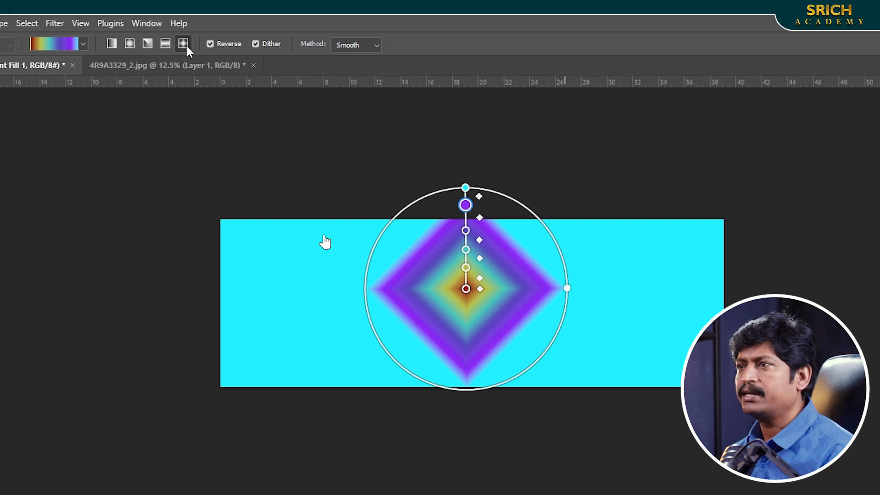
Apply the Reflected style and shorten and straighten the gradient handle so its end sits just above the banner's top edge
{"action": "left_click", "coordinate": [165, 43]}
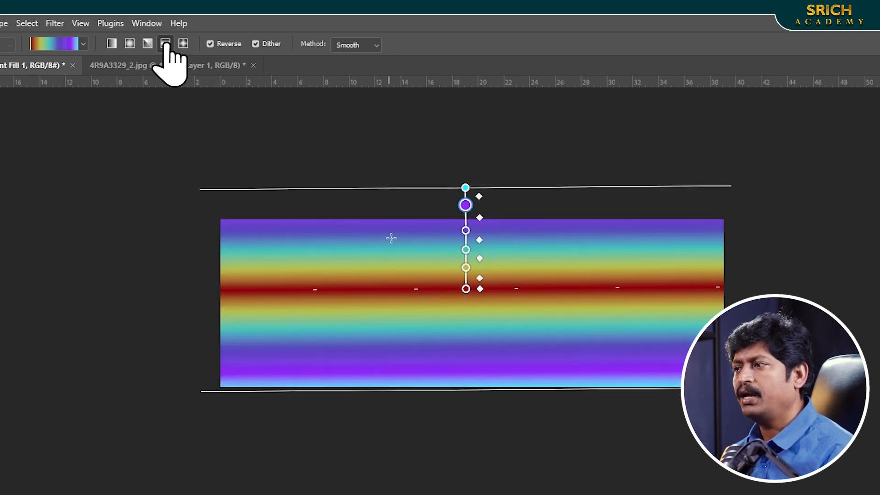
{"action": "left_click", "coordinate": [465, 289]}
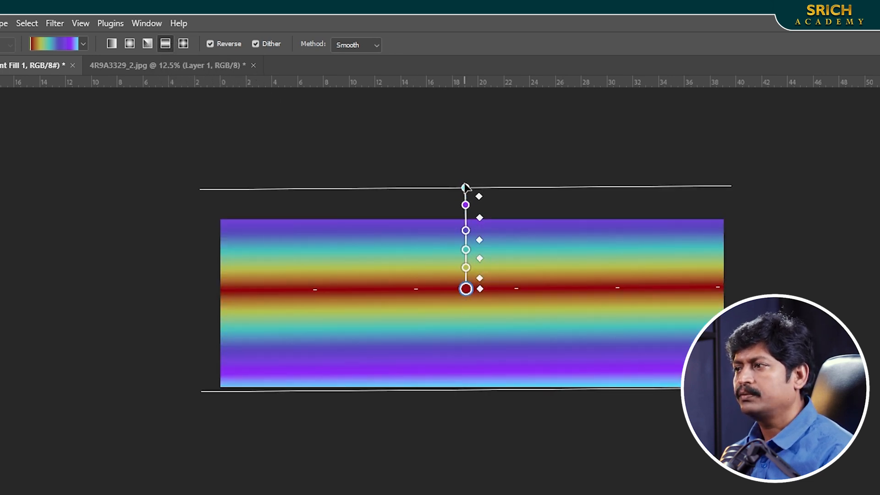
{"action": "left_click_drag", "start_coordinate": [466, 187], "coordinate": [464, 212]}
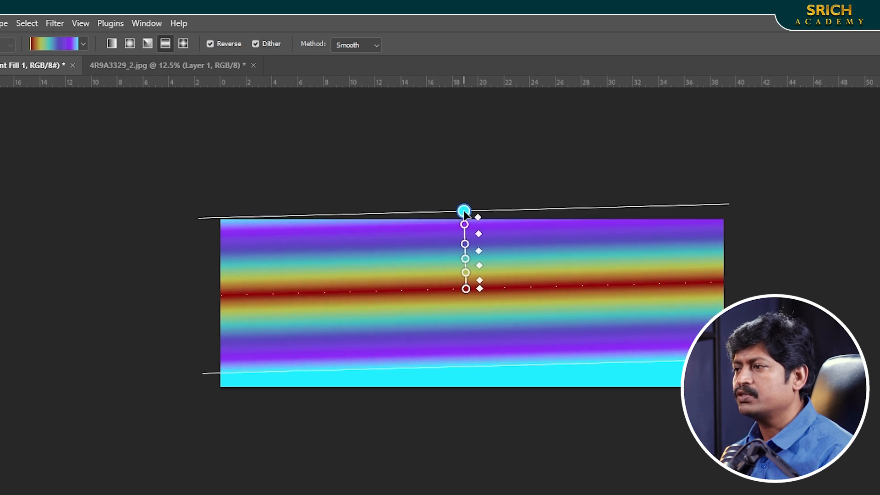
{"action": "left_click", "coordinate": [466, 290]}
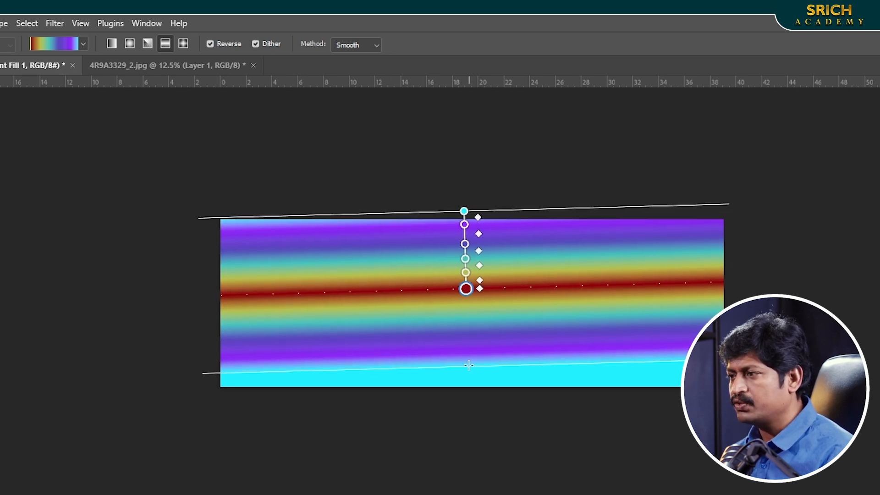
{"action": "left_click_drag", "start_coordinate": [465, 212], "coordinate": [466, 211]}
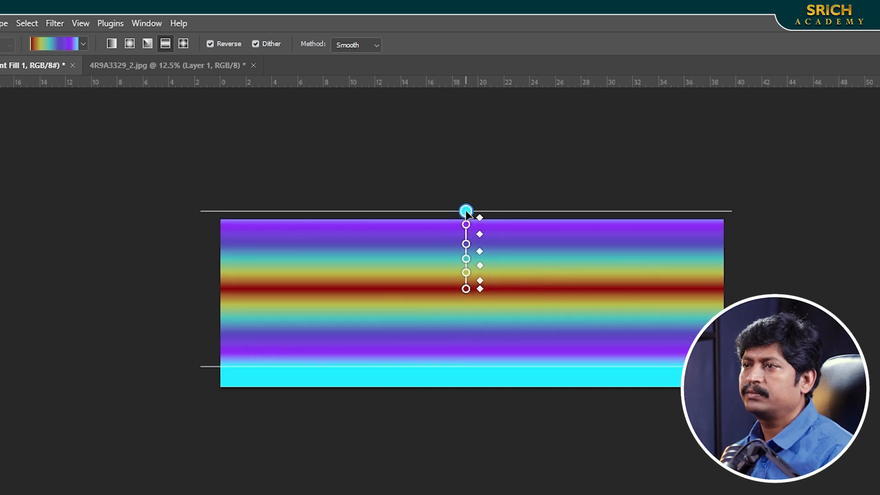
Apply the Angle style, extend the gradient handle to the banner's upper-right corner, and preview the fill without its on-canvas controls
{"action": "left_click", "coordinate": [147, 44]}
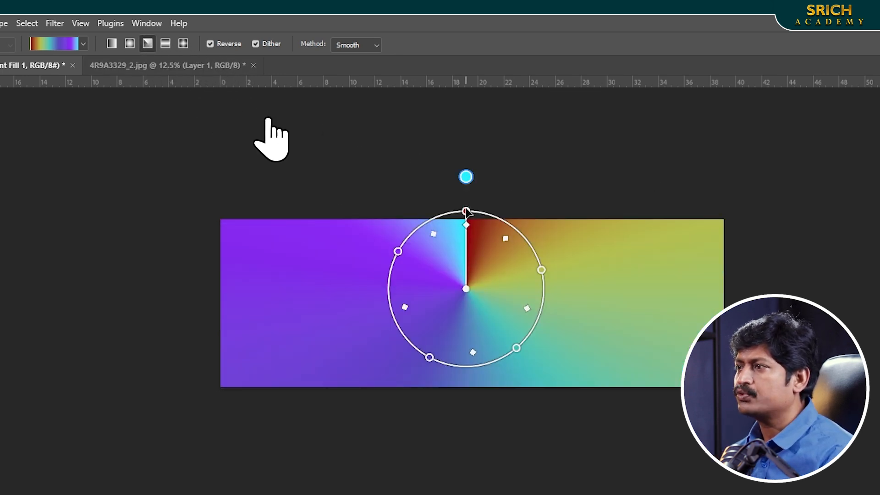
{"action": "left_click_drag", "start_coordinate": [467, 211], "coordinate": [529, 200]}
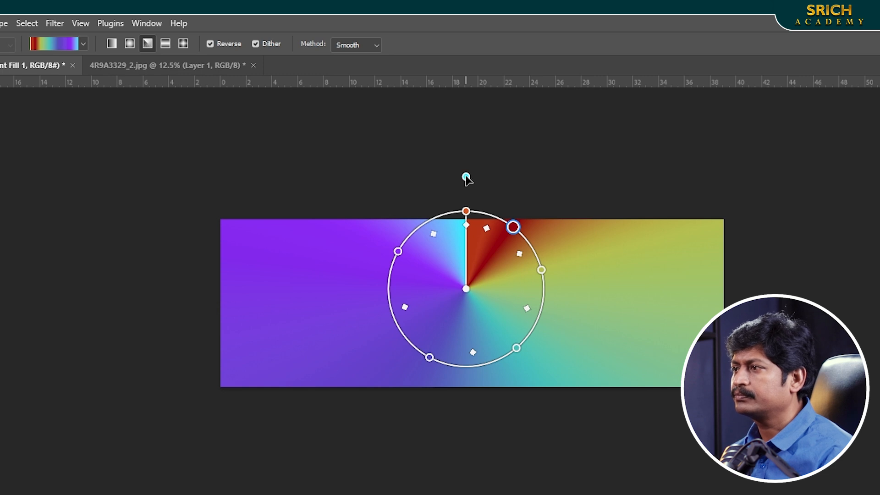
{"action": "key", "text": "ctrl+z"}
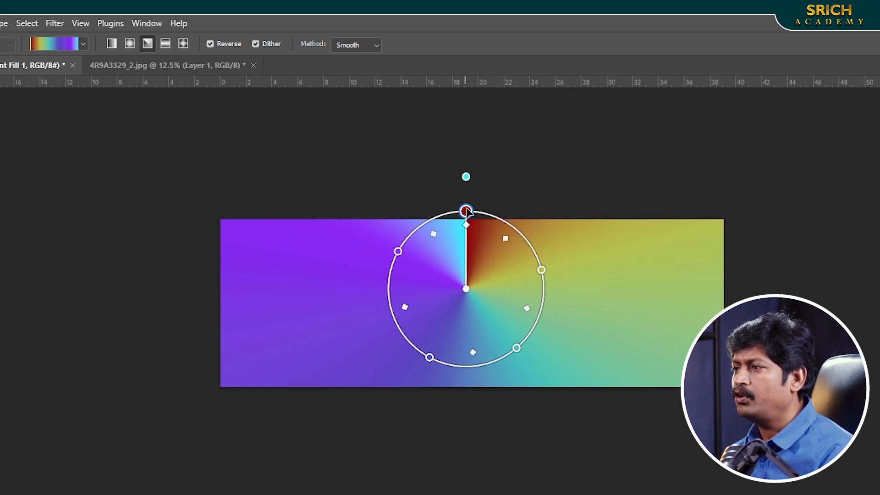
{"action": "mouse_move", "coordinate": [468, 210]}
{"action": "left_mouse_down"}
{"action": "mouse_move", "coordinate": [546, 246]}
{"action": "mouse_move", "coordinate": [570, 287]}
{"action": "mouse_move", "coordinate": [570, 330]}
{"action": "mouse_move", "coordinate": [517, 383]}
{"action": "mouse_move", "coordinate": [448, 383]}
{"action": "mouse_move", "coordinate": [387, 348]}
{"action": "mouse_move", "coordinate": [393, 261]}
{"action": "mouse_move", "coordinate": [465, 222]}
{"action": "left_mouse_up"}
{"action": "left_click_drag", "start_coordinate": [469, 177], "coordinate": [725, 224]}
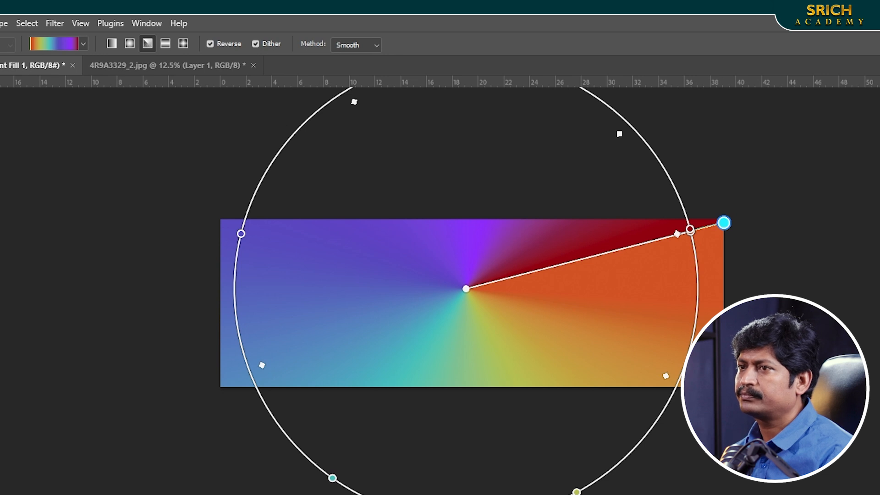
{"action": "key", "text": "v"}
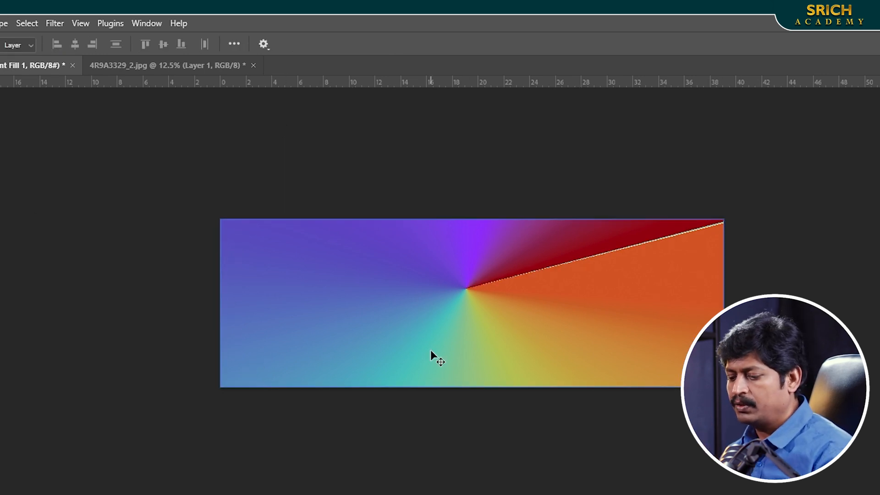
{"action": "key", "text": "g"}
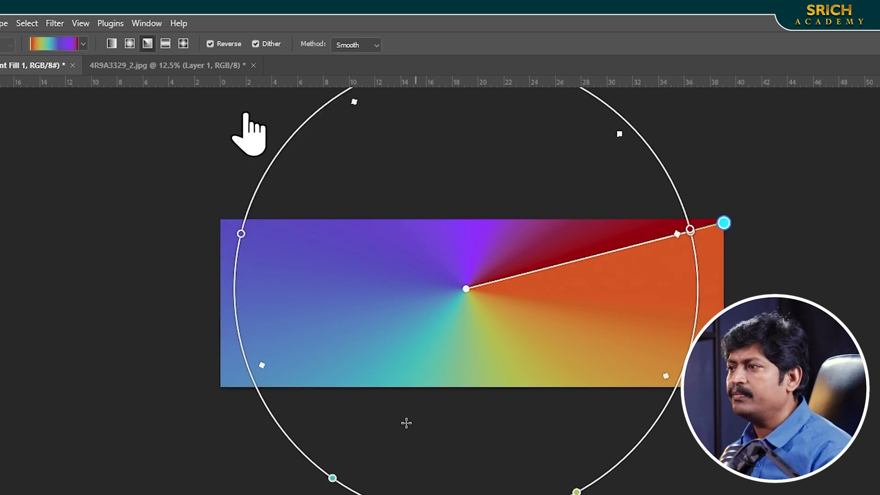
Apply the Radial style, move the dark red stop to the handle's outer end, and shift the orange stop outward from the center
{"action": "left_click", "coordinate": [130, 44]}
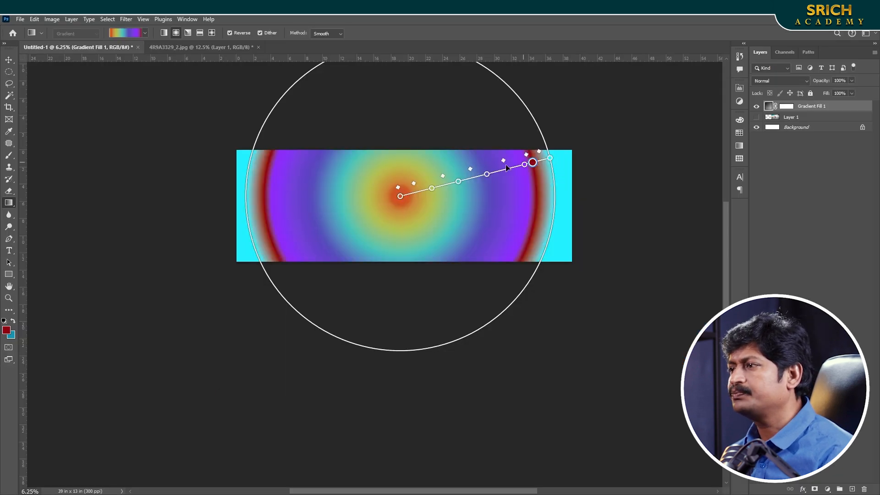
{"action": "mouse_move", "coordinate": [507, 168]}
{"action": "left_mouse_down"}
{"action": "mouse_move", "coordinate": [478, 172]}
{"action": "mouse_move", "coordinate": [504, 166]}
{"action": "left_mouse_up"}
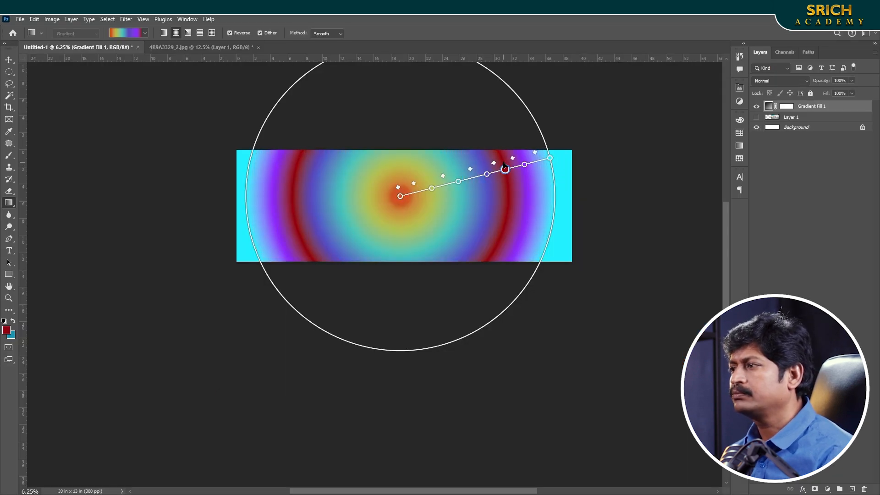
{"action": "key", "text": "Delete"}
{"action": "left_click", "coordinate": [550, 158]}
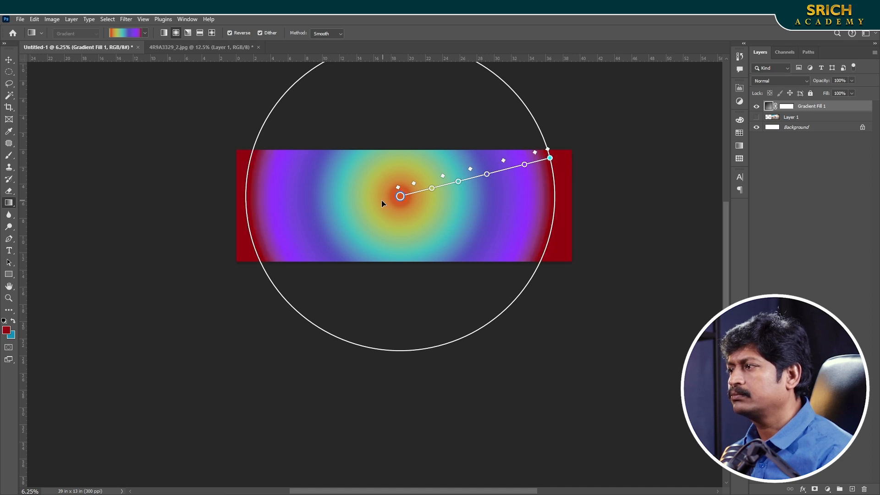
{"action": "mouse_move", "coordinate": [419, 193]}
{"action": "left_mouse_down"}
{"action": "mouse_move", "coordinate": [406, 194]}
{"action": "mouse_move", "coordinate": [440, 192]}
{"action": "mouse_move", "coordinate": [427, 190]}
{"action": "left_mouse_up"}
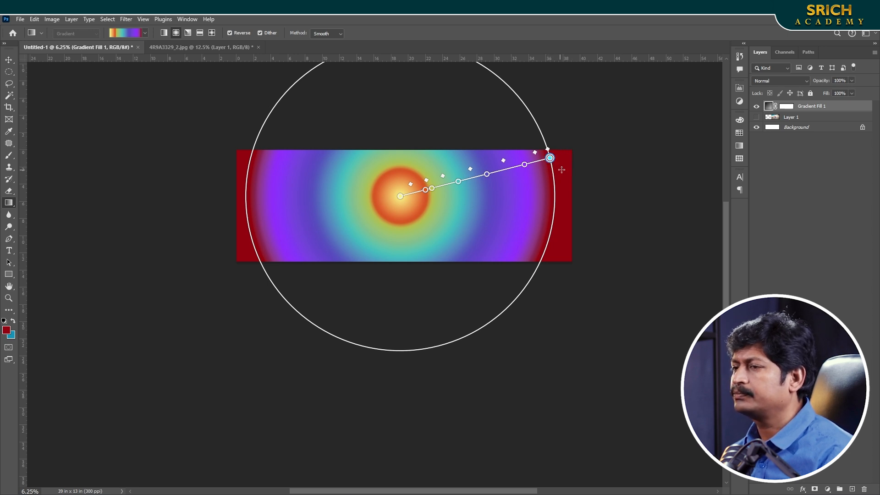
Apply the Linear style and stretch the handle's start to the banner's lower-left corner, then switch to the Move tool
{"action": "left_click", "coordinate": [164, 34]}
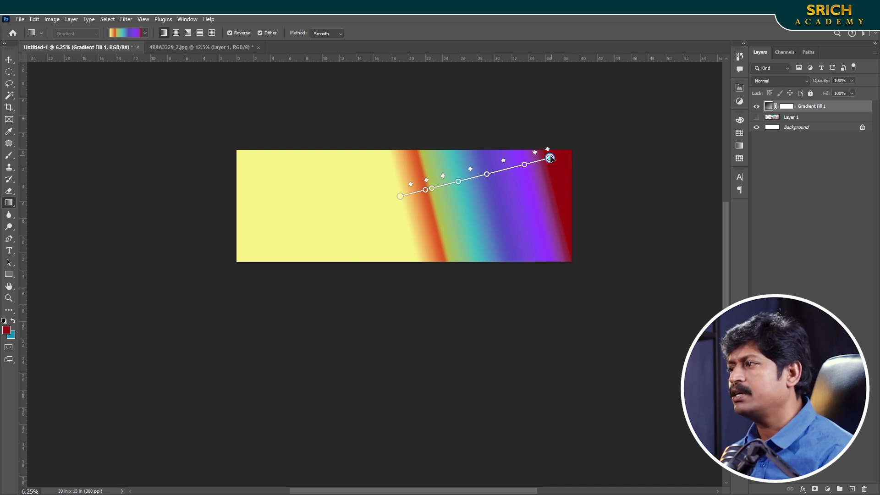
{"action": "left_click_drag", "start_coordinate": [398, 195], "coordinate": [240, 259]}
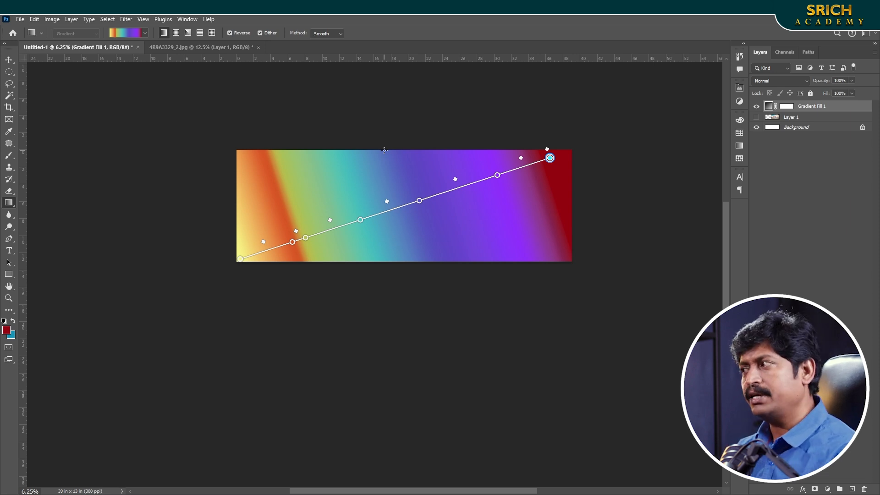
{"action": "key", "text": "v"}
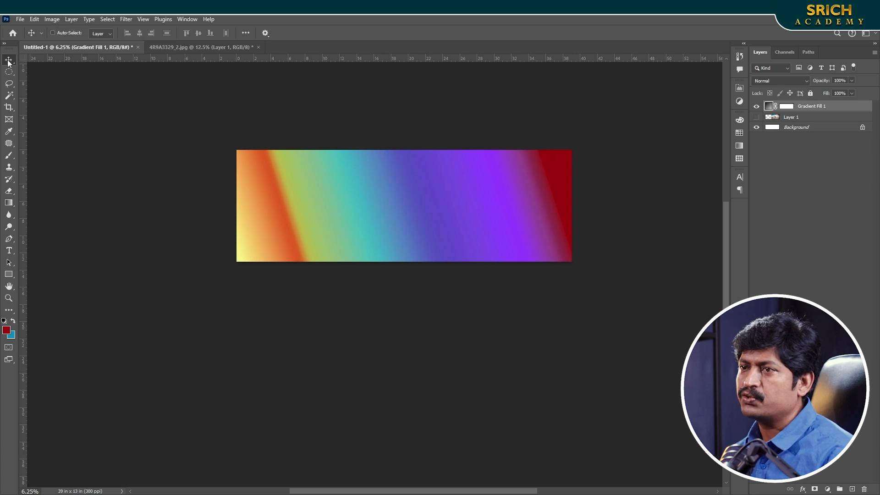
Hide the Gradient Fill 1 layer and add a Solid Color fill layer above the Background, moving the color picker off the banner
{"action": "left_click", "coordinate": [756, 105]}
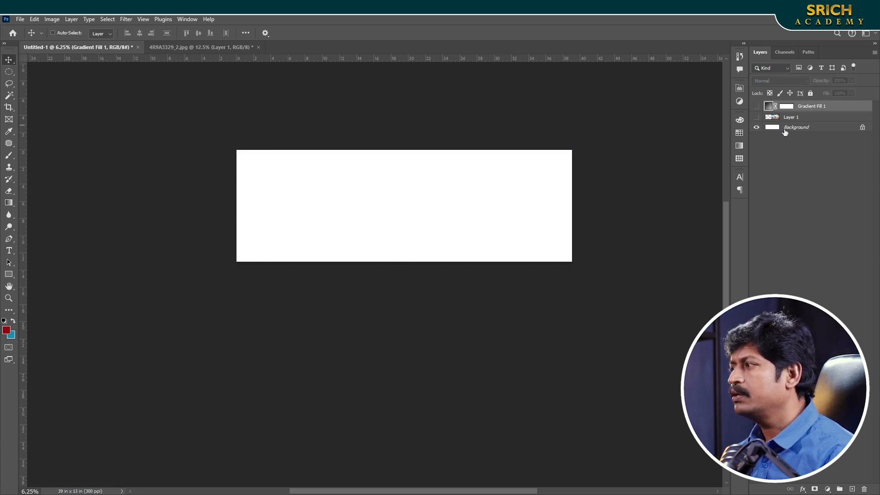
{"action": "left_click", "coordinate": [798, 127]}
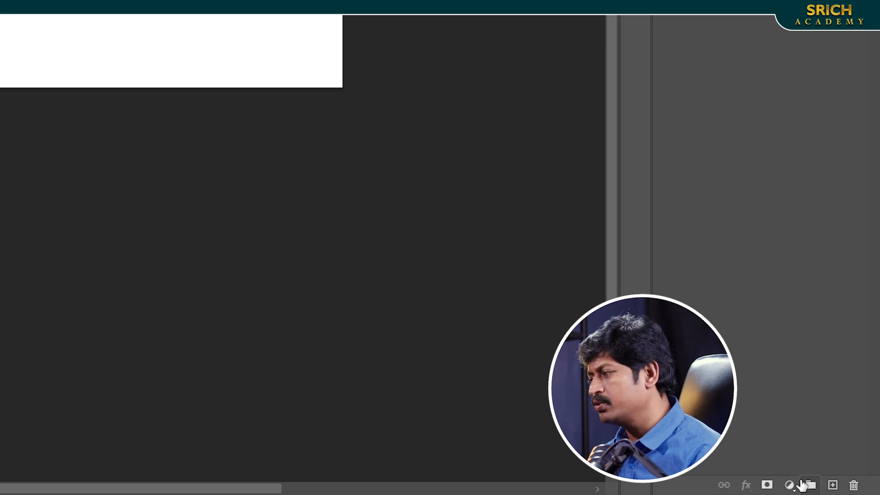
{"action": "left_click", "coordinate": [790, 486]}
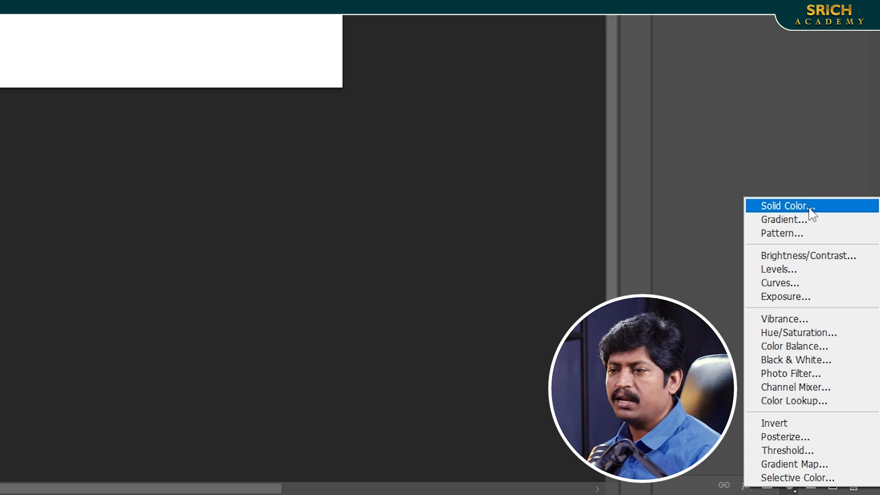
{"action": "left_click", "coordinate": [788, 206]}
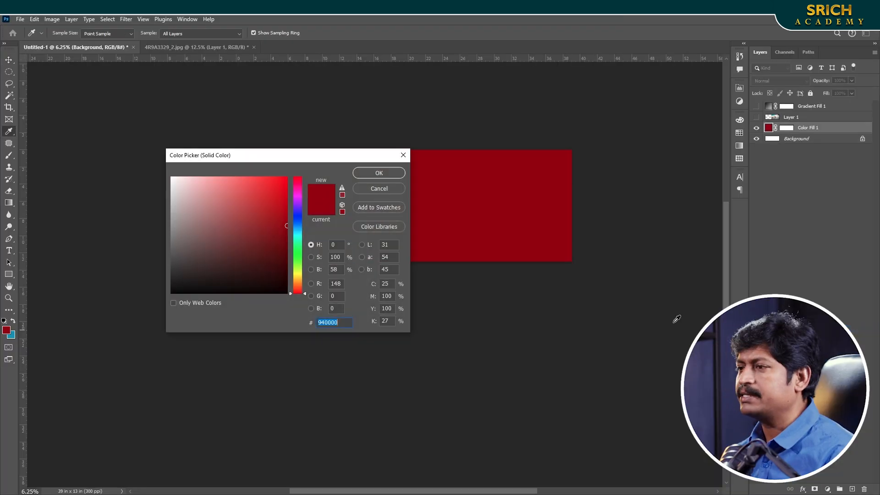
{"action": "left_click_drag", "start_coordinate": [323, 156], "coordinate": [739, 211]}
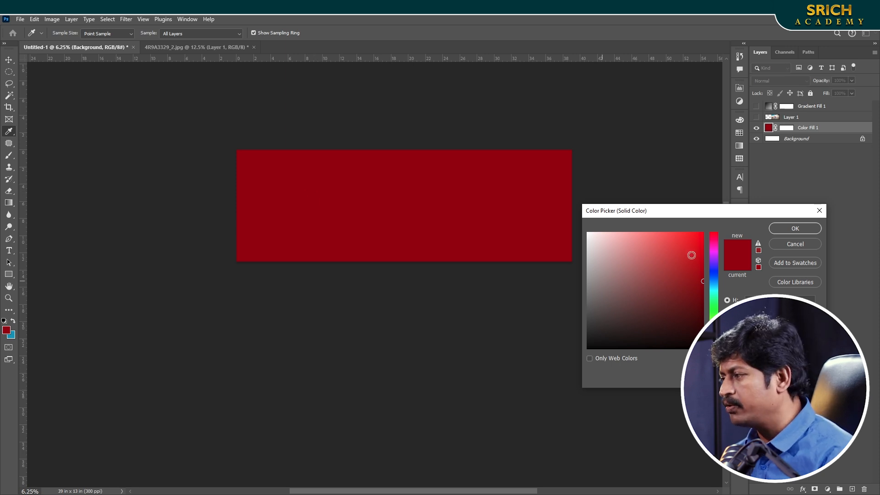
Try several red and green hues for the solid color fill, then apply a pale mint green
{"action": "left_click", "coordinate": [715, 330]}
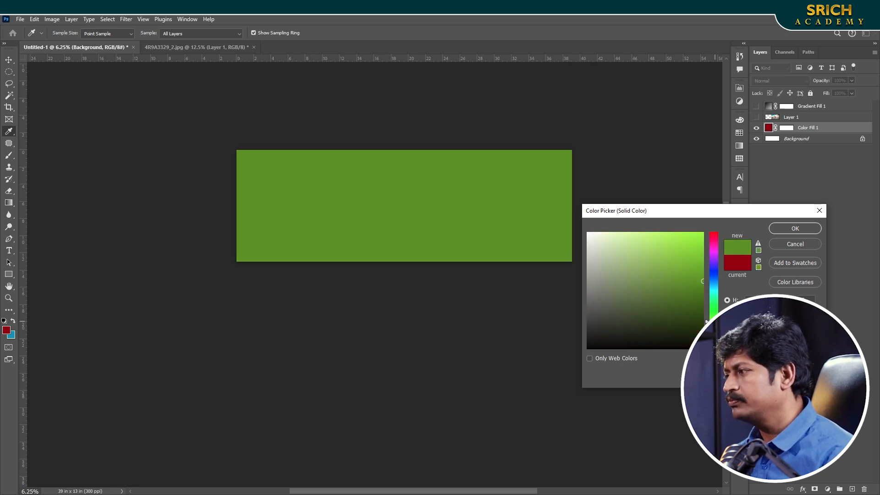
{"action": "left_click_drag", "start_coordinate": [715, 320], "coordinate": [716, 298]}
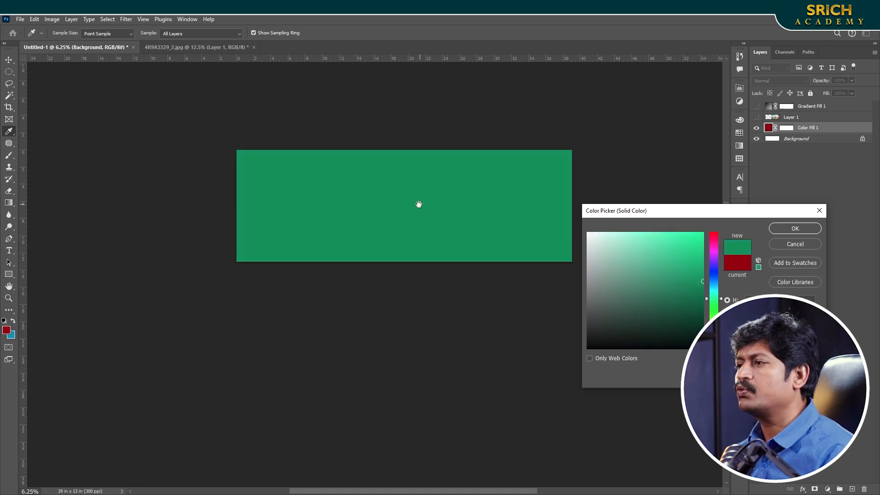
{"action": "right_click", "coordinate": [418, 204]}
{"action": "left_click", "coordinate": [424, 210]}
{"action": "left_click", "coordinate": [716, 238]}
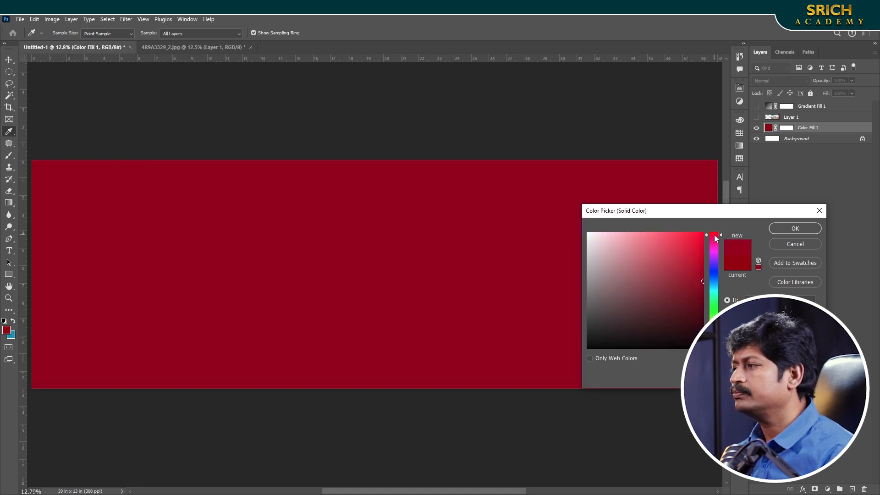
{"action": "left_click_drag", "start_coordinate": [716, 238], "coordinate": [718, 302]}
{"action": "left_click_drag", "start_coordinate": [669, 277], "coordinate": [615, 235]}
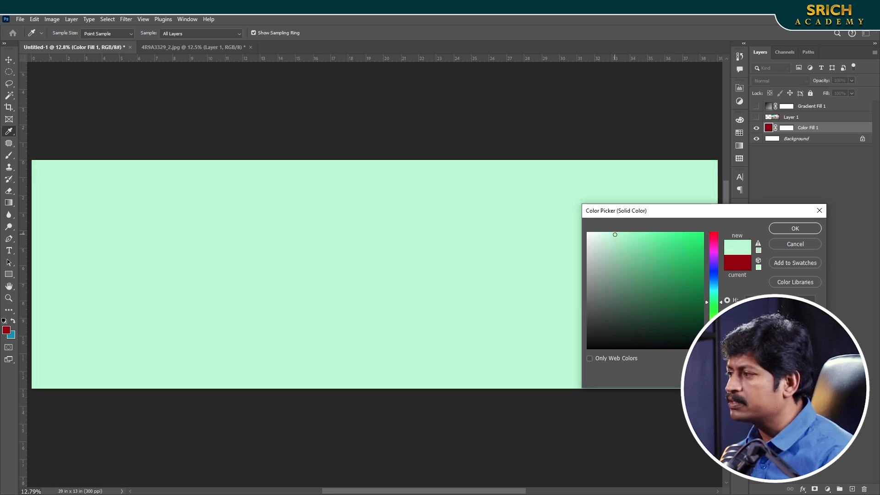
{"action": "mouse_move", "coordinate": [718, 284]}
{"action": "left_mouse_down"}
{"action": "mouse_move", "coordinate": [713, 235]}
{"action": "mouse_move", "coordinate": [715, 348]}
{"action": "mouse_move", "coordinate": [712, 239]}
{"action": "mouse_move", "coordinate": [711, 296]}
{"action": "left_mouse_up"}
{"action": "left_click", "coordinate": [795, 228]}
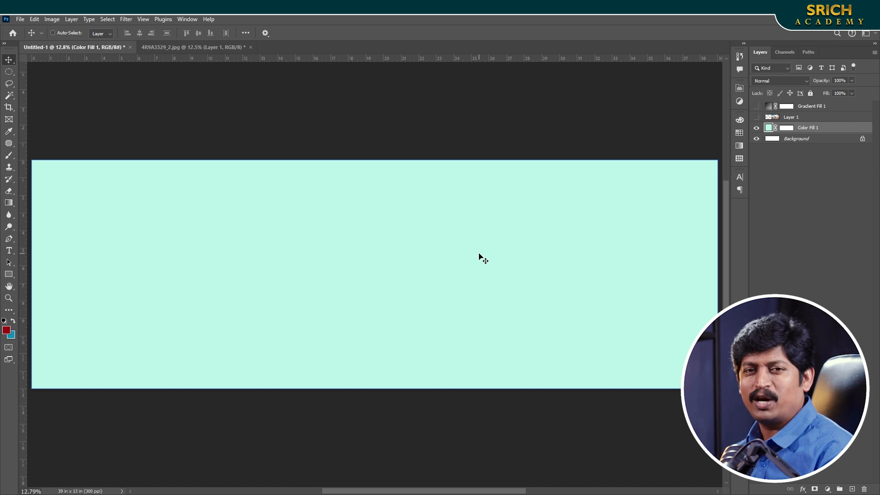
Change the Color Fill 1 layer's color to a light sky blue
{"action": "double_click", "coordinate": [769, 127]}
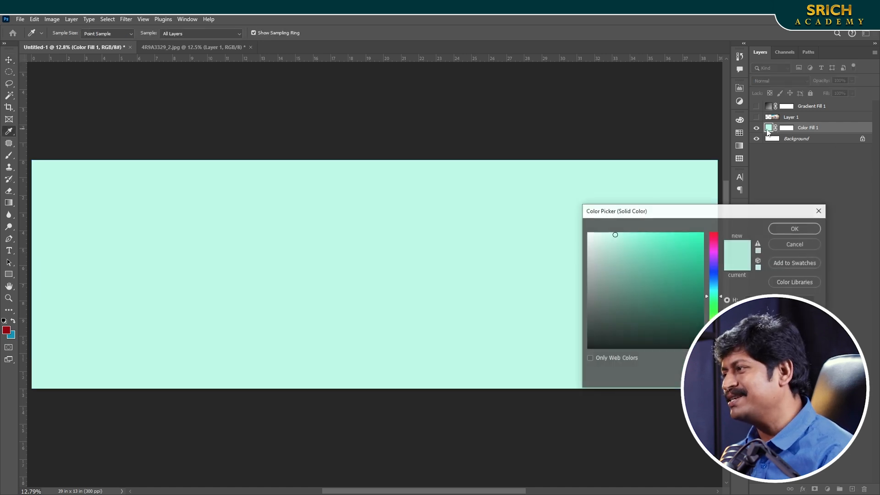
{"action": "left_click", "coordinate": [714, 283]}
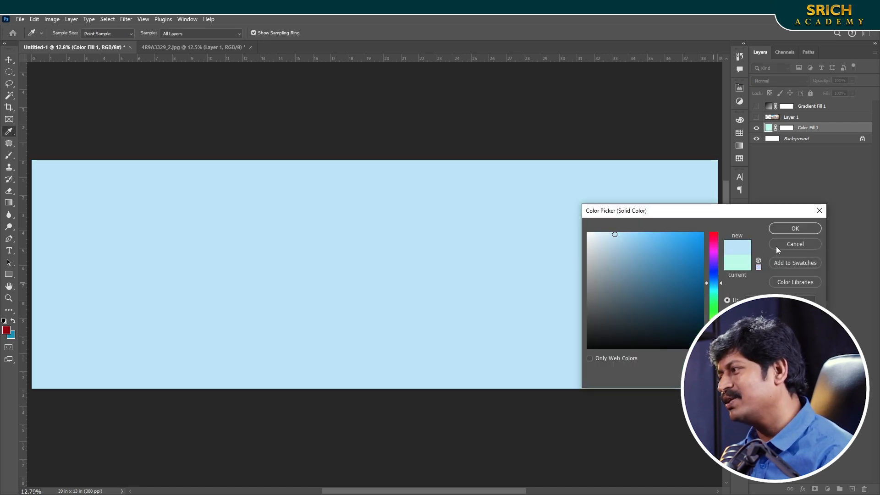
{"action": "left_click", "coordinate": [782, 232]}
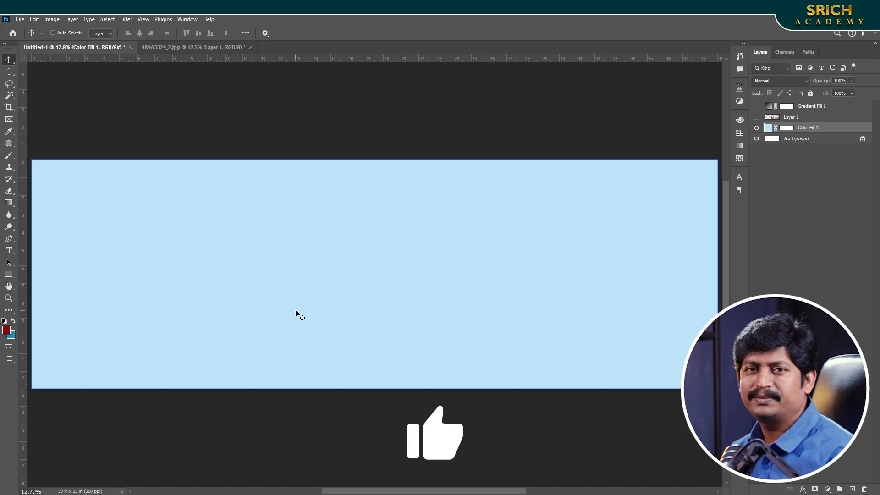